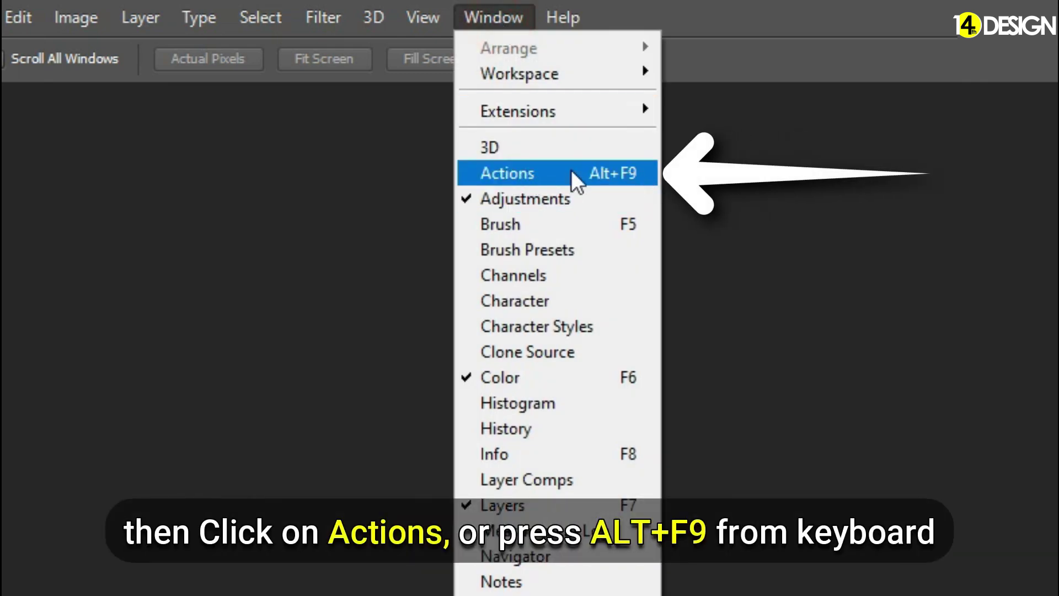
- Load the Cartoon Vector.atn action file from Downloads > Cartoon Vector into the Actions panel
{"action": "left_click", "coordinate": [591, 173]}
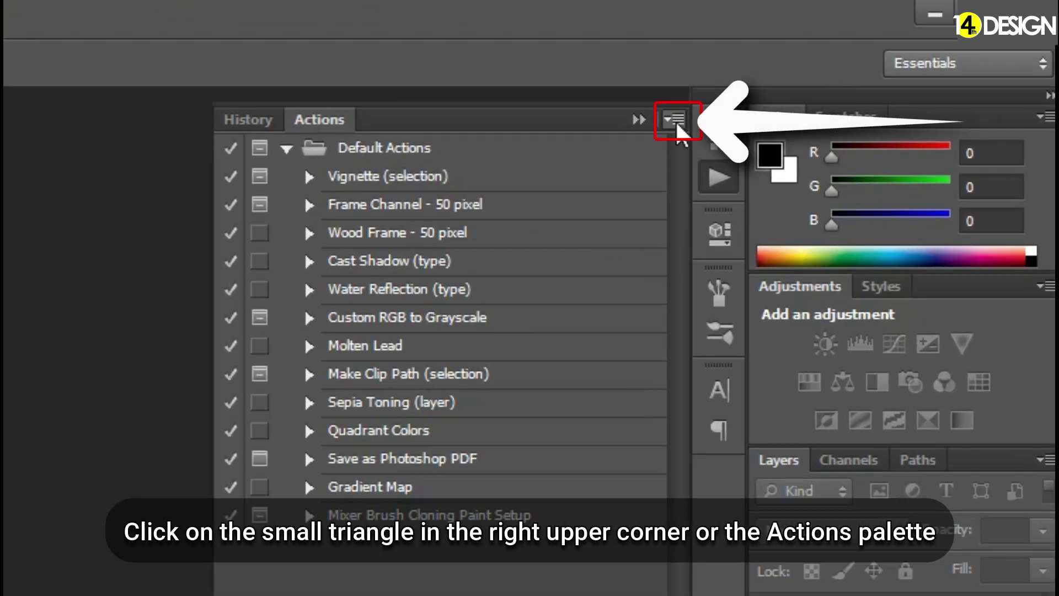
{"action": "left_click", "coordinate": [676, 122]}
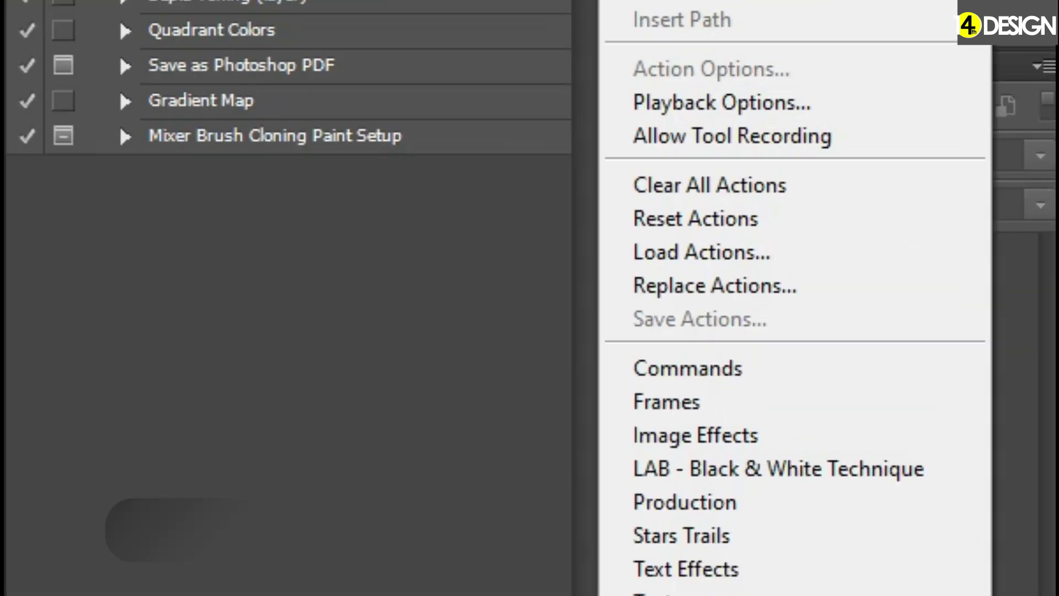
{"action": "left_click", "coordinate": [883, 261]}
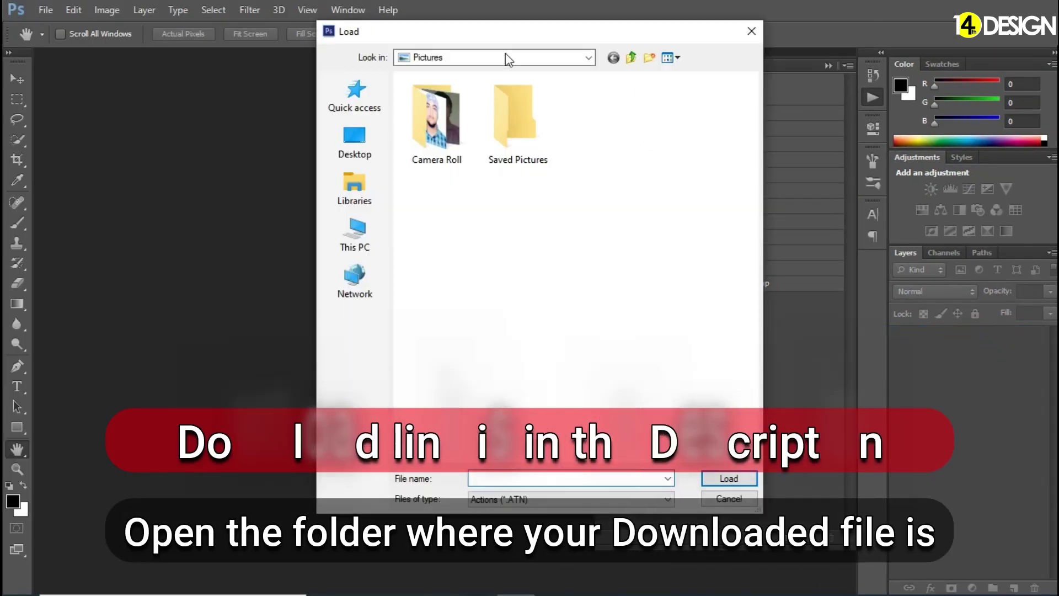
{"action": "left_click", "coordinate": [356, 95]}
{"action": "double_click", "coordinate": [635, 117]}
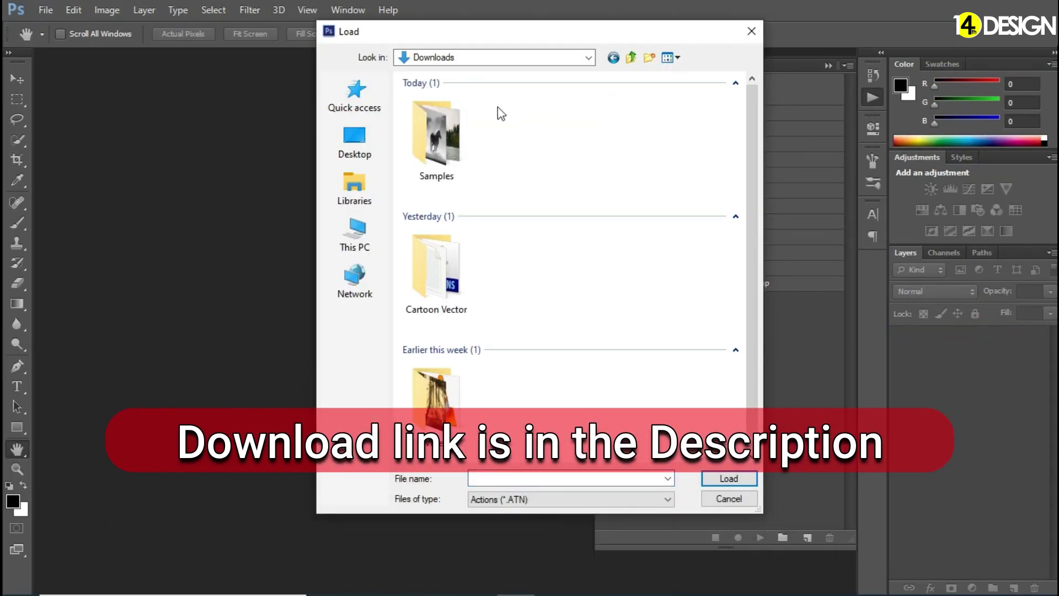
{"action": "double_click", "coordinate": [435, 275]}
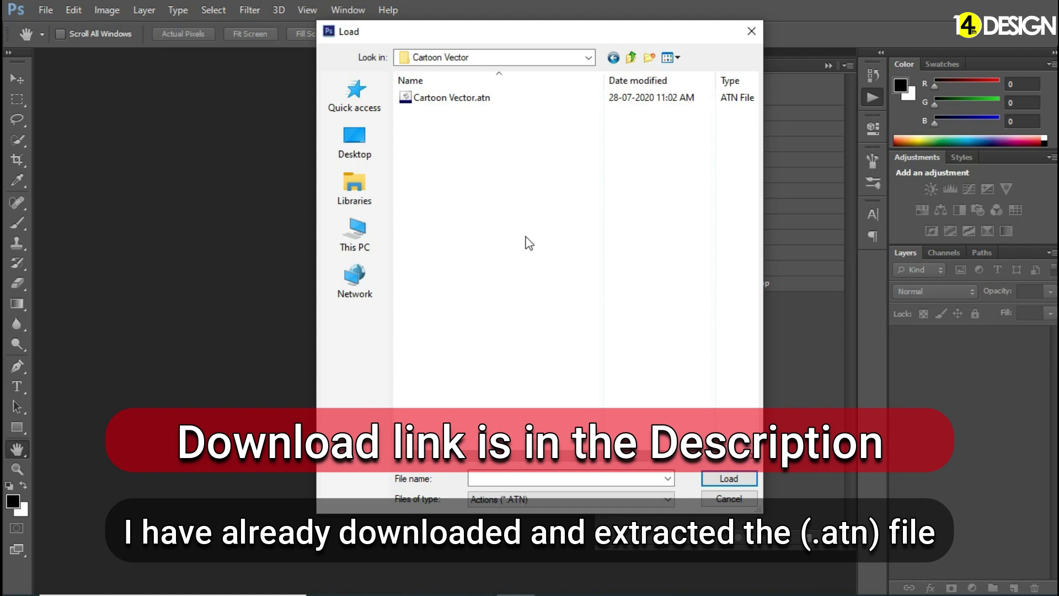
{"action": "left_click", "coordinate": [481, 98]}
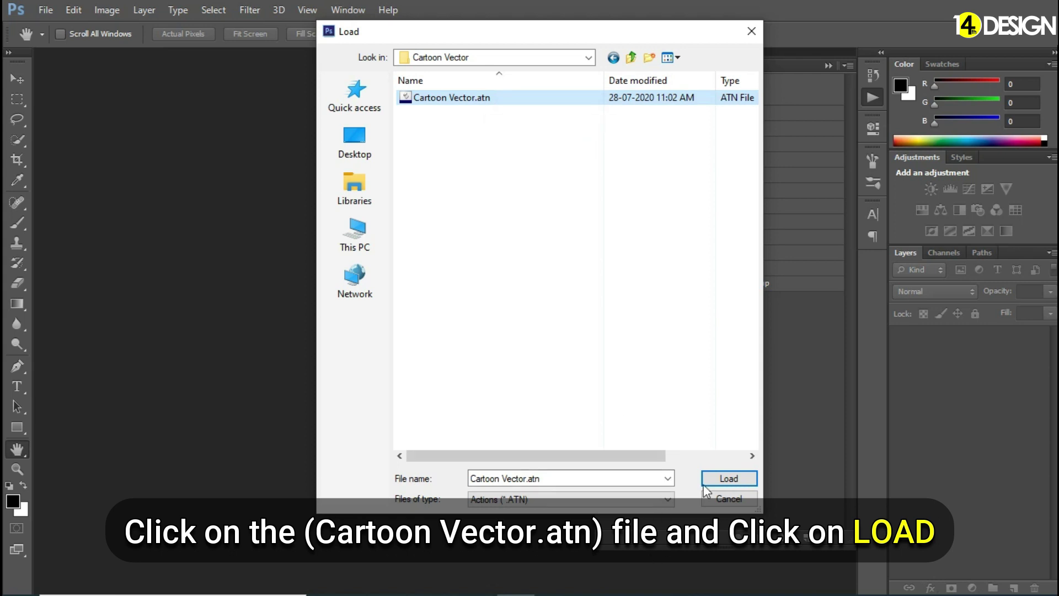
{"action": "left_click", "coordinate": [720, 479]}
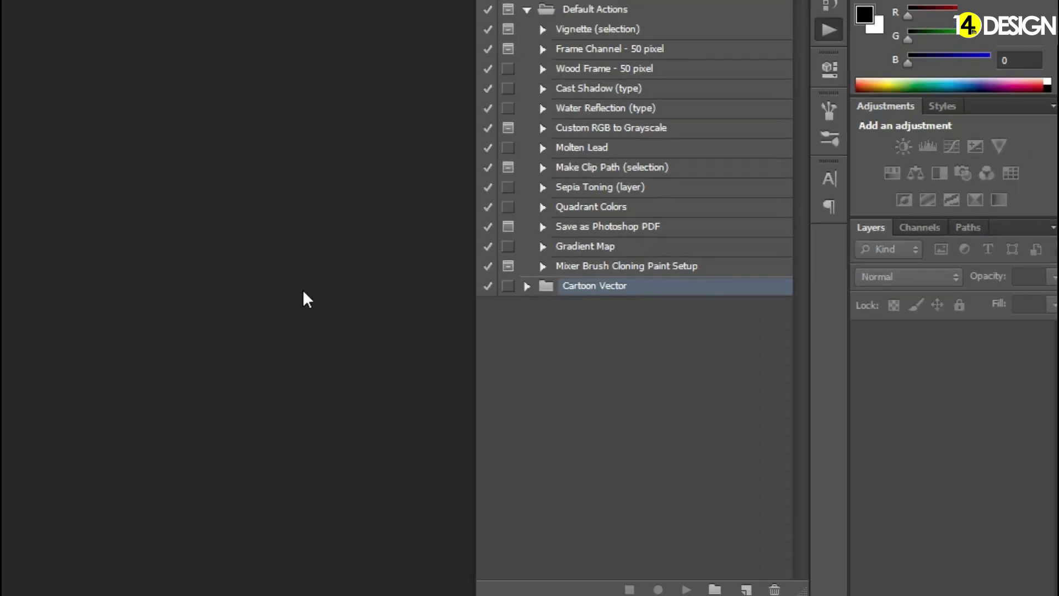
- Open the woman-1439909_1920.jpg portrait and switch to the Move tool
{"action": "left_click", "coordinate": [45, 10]}
{"action": "left_click", "coordinate": [50, 39]}
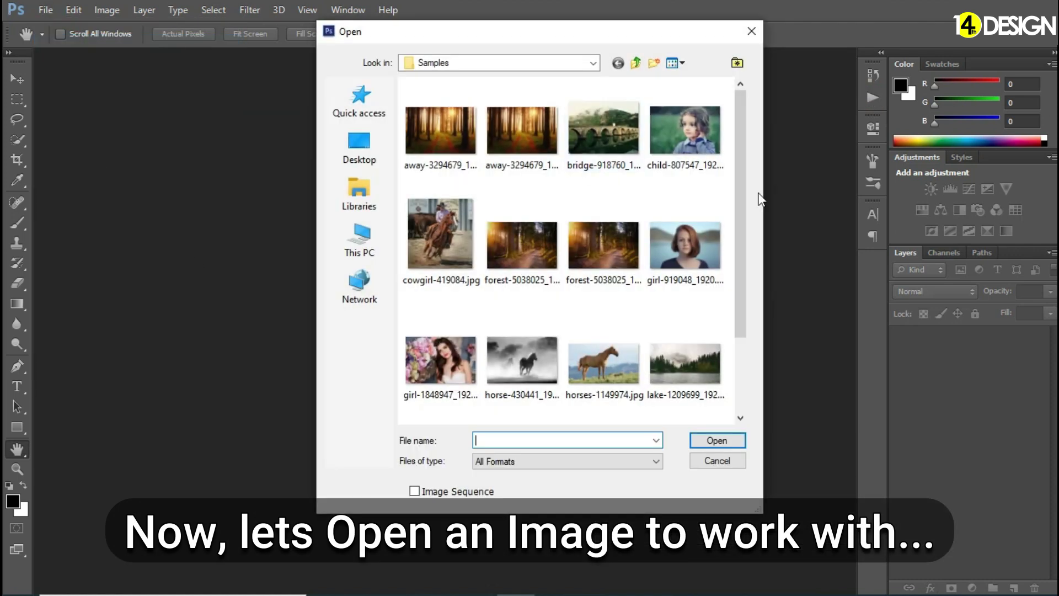
{"action": "scroll", "coordinate": [738, 265], "scroll_direction": "down", "scroll_amount": 2}
{"action": "left_click", "coordinate": [527, 364]}
{"action": "left_click", "coordinate": [711, 440]}
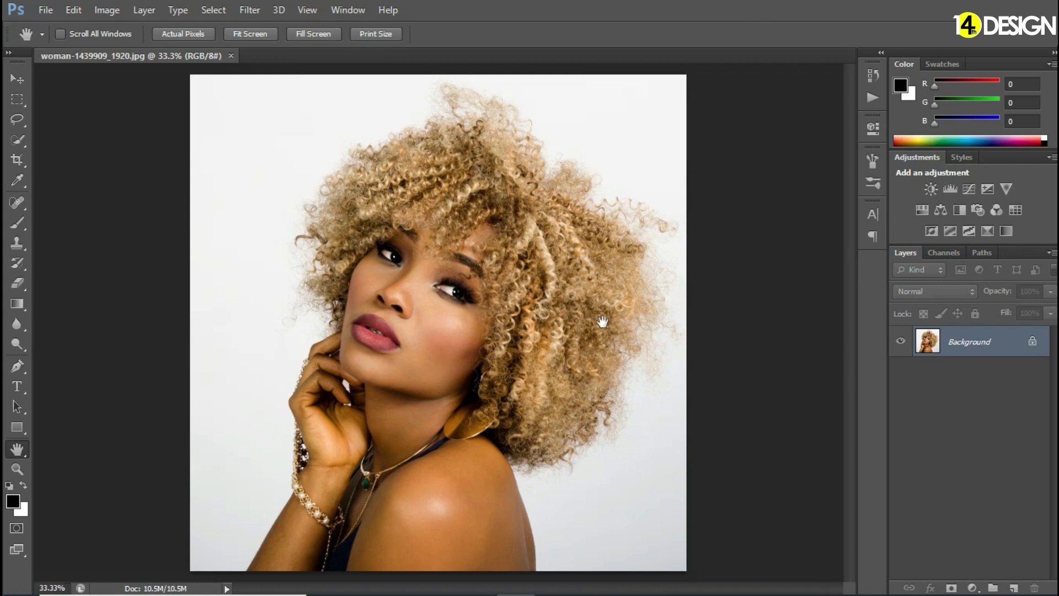
{"action": "left_click", "coordinate": [18, 76]}
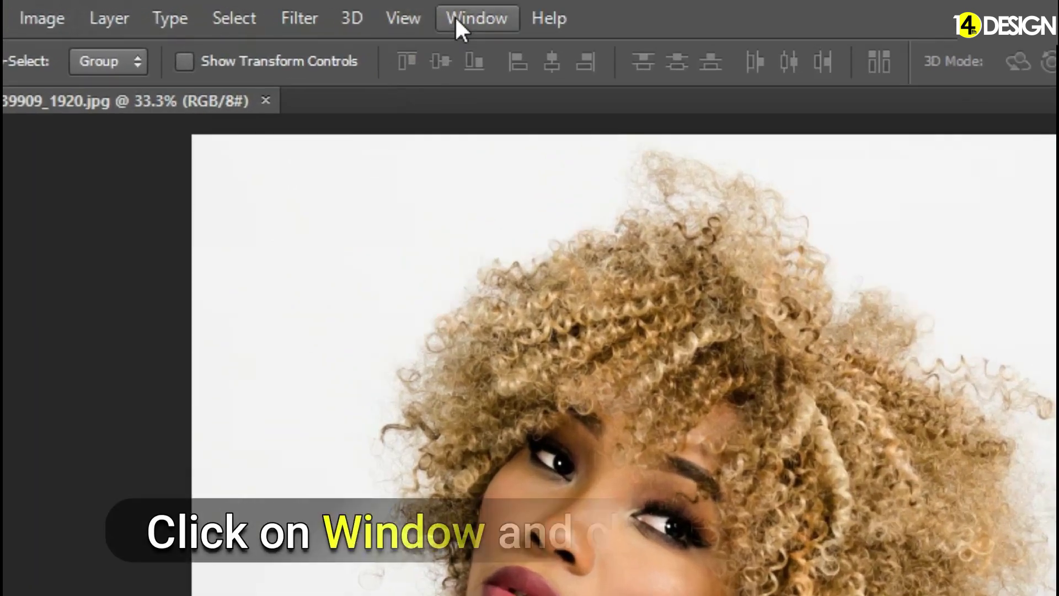
- Show the Actions panel, expand Cartoon Vector, and play its Play action on the portrait
{"action": "left_click", "coordinate": [456, 16]}
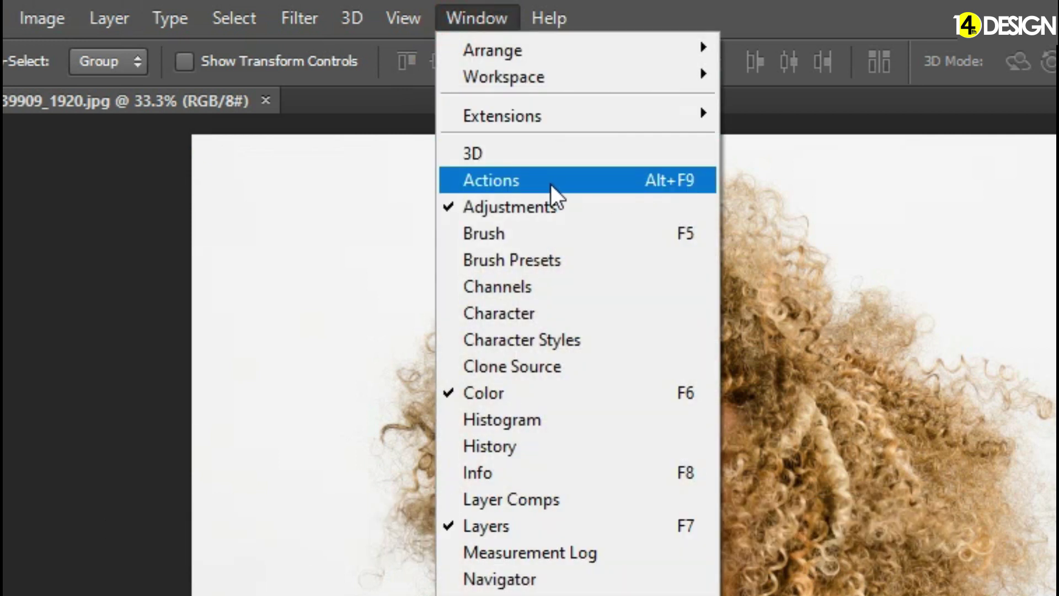
{"action": "left_click", "coordinate": [682, 180]}
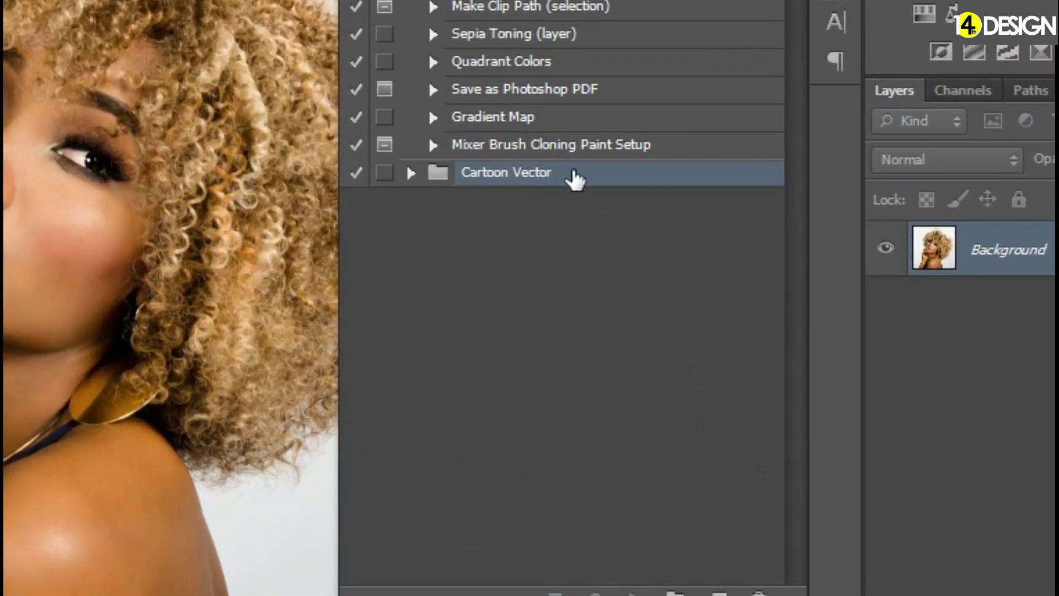
{"action": "left_click", "coordinate": [412, 174]}
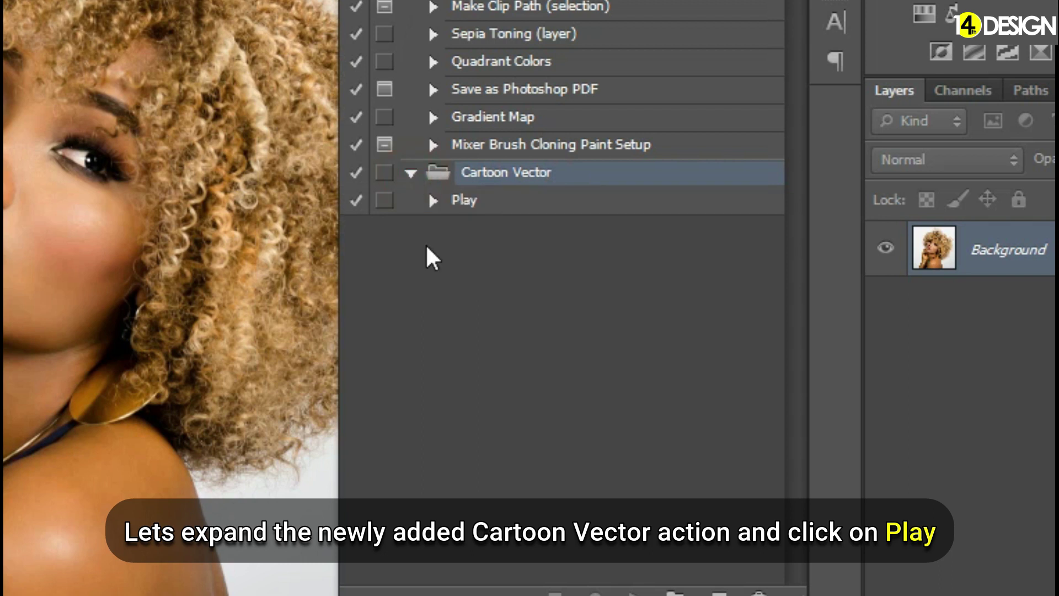
{"action": "left_click", "coordinate": [500, 204]}
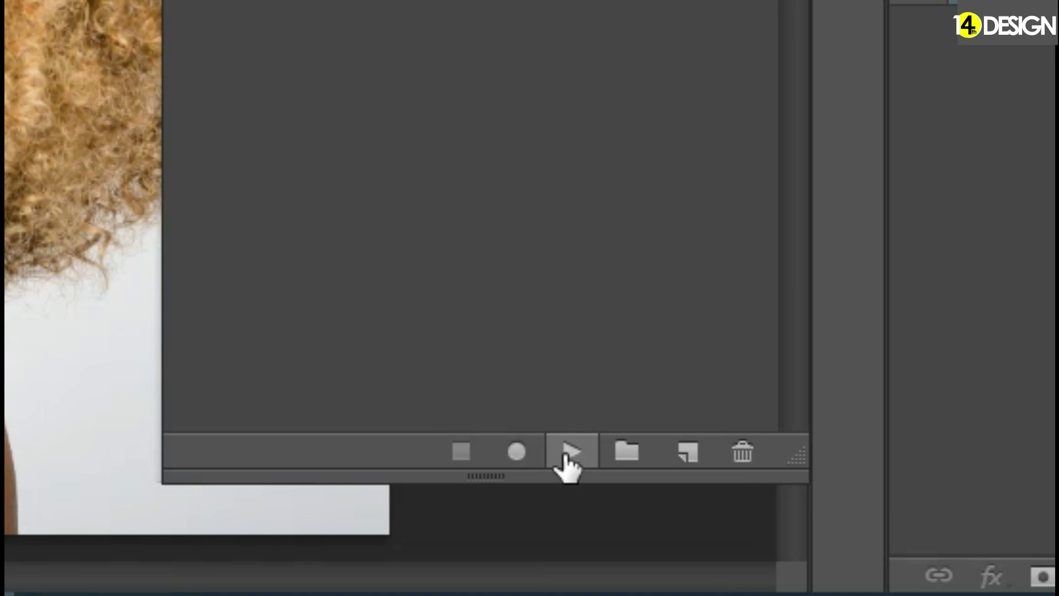
{"action": "left_click", "coordinate": [631, 558]}
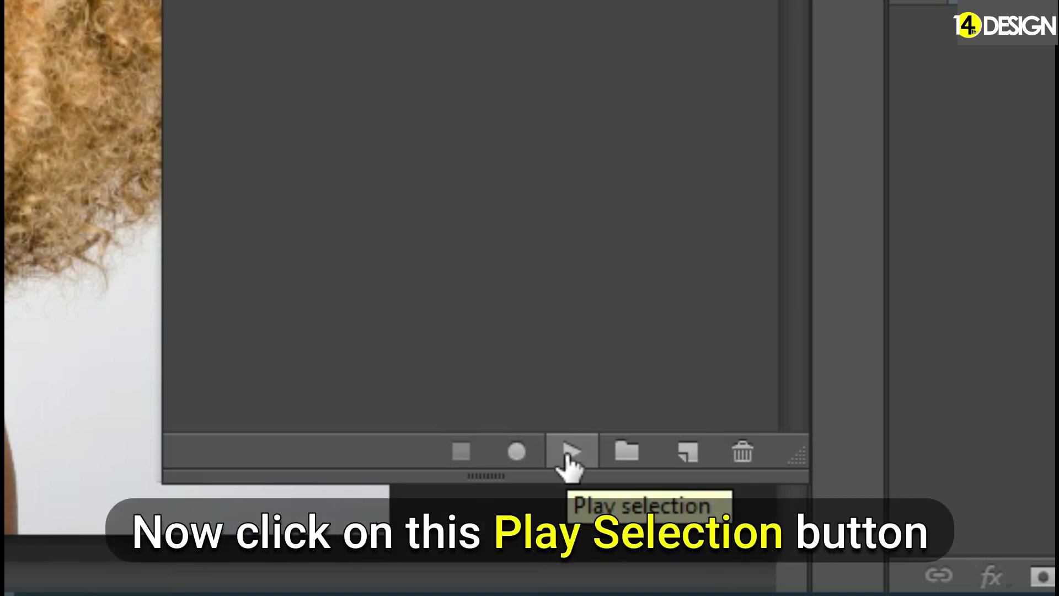
{"action": "left_click", "coordinate": [570, 456]}
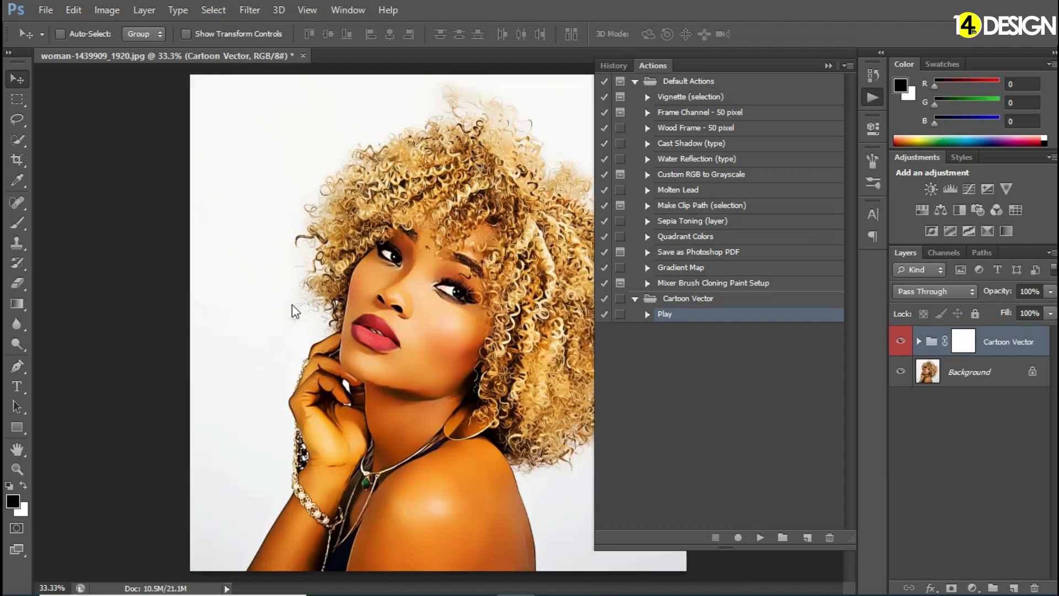
- Collapse the Actions panel to reveal the finished cartoon portrait
{"action": "left_click", "coordinate": [872, 97]}
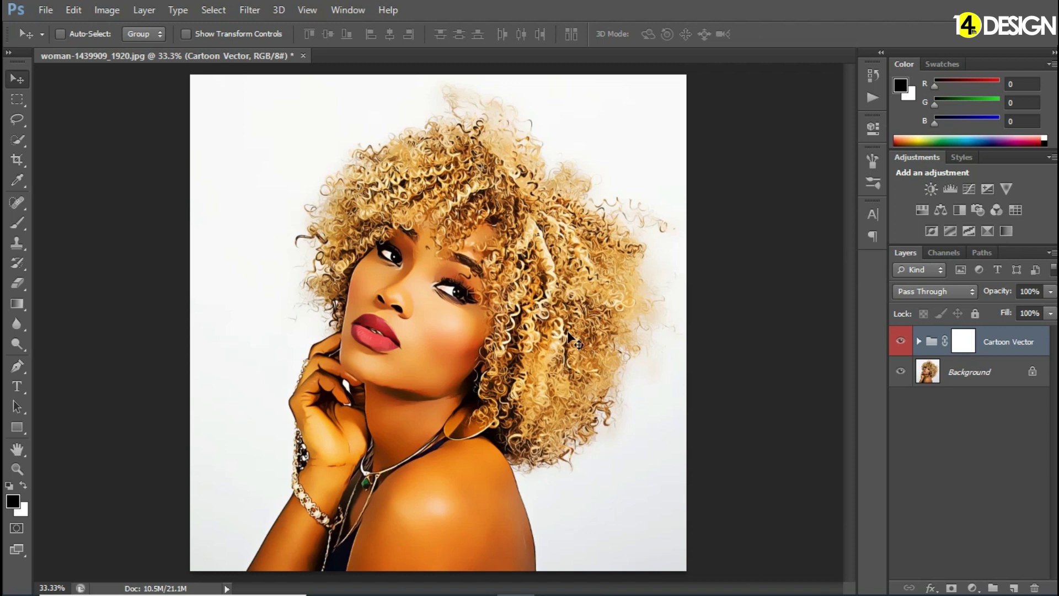
{"action": "left_click", "coordinate": [16, 450]}
{"action": "left_click", "coordinate": [17, 469]}
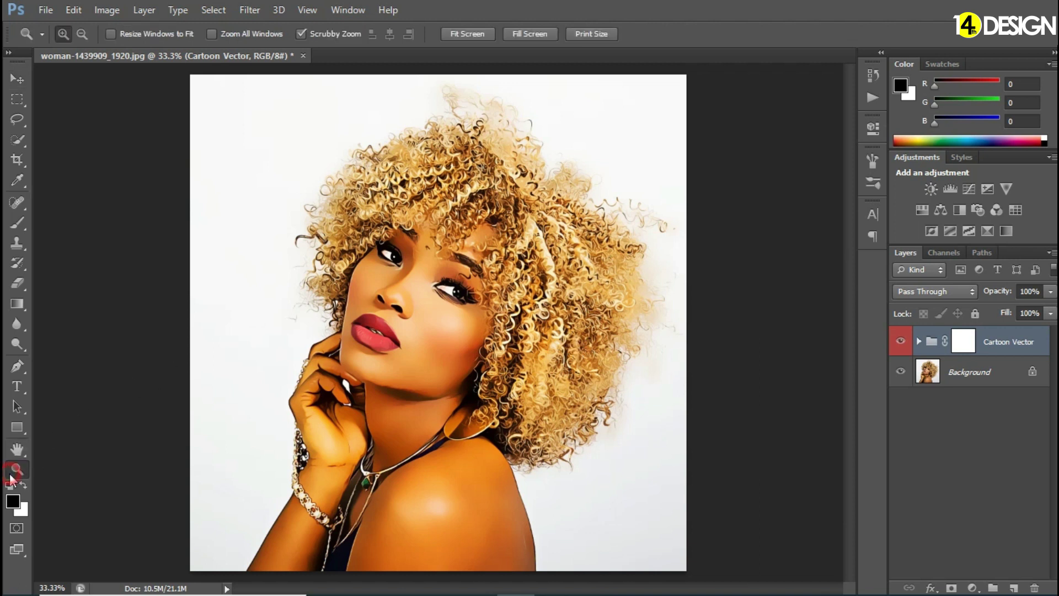
{"action": "left_click", "coordinate": [604, 251]}
{"action": "left_click", "coordinate": [629, 253]}
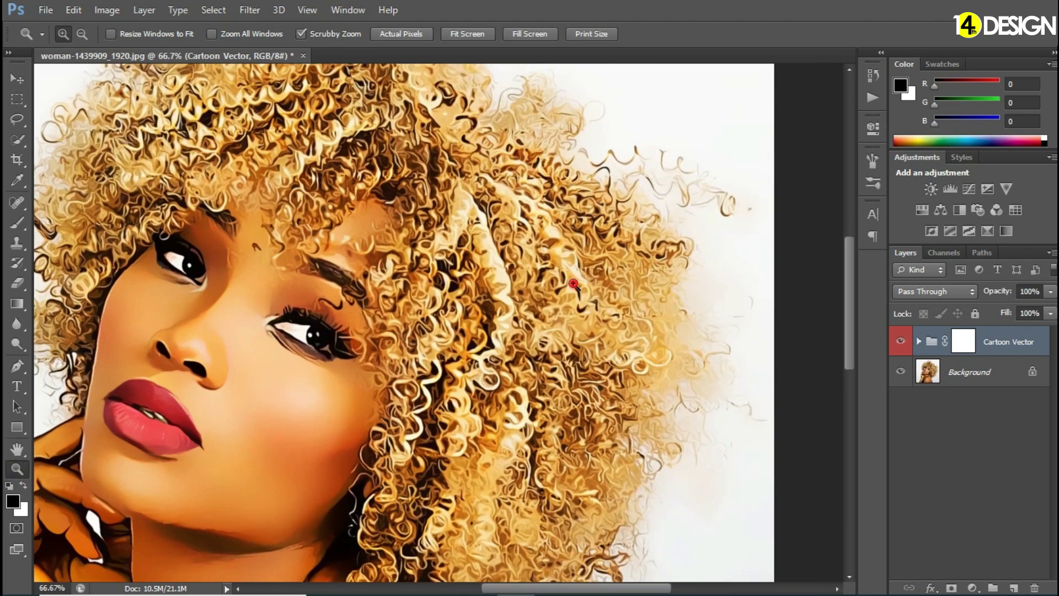
{"action": "left_click", "coordinate": [418, 343]}
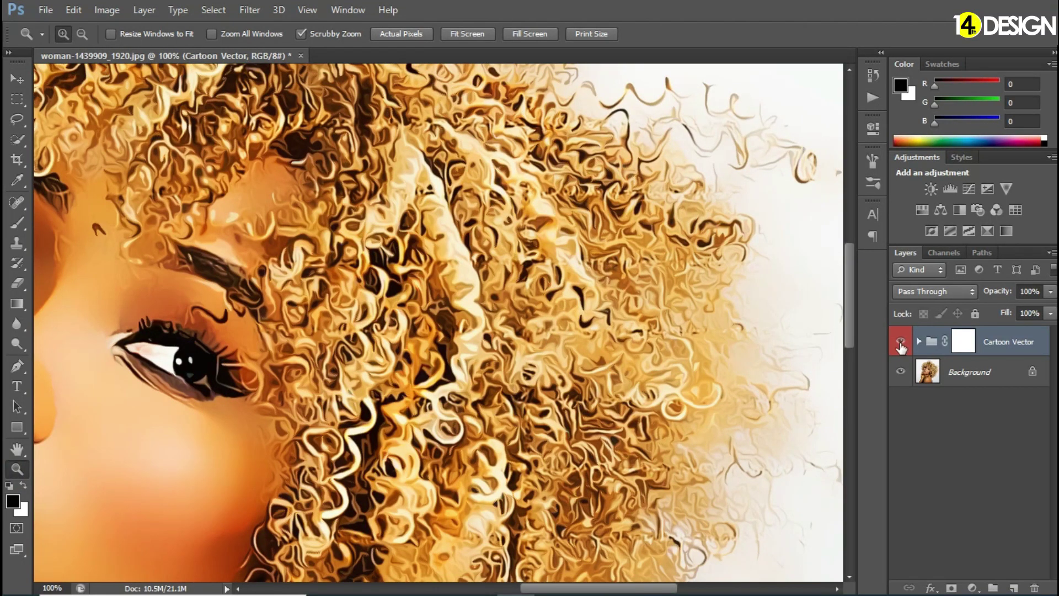
{"action": "left_click", "coordinate": [900, 343]}
{"action": "left_click", "coordinate": [901, 343]}
{"action": "left_click", "coordinate": [271, 359], "text": "alt"}
{"action": "left_click", "coordinate": [151, 379], "text": "alt"}
{"action": "left_click_drag", "start_coordinate": [151, 379], "coordinate": [481, 374]}
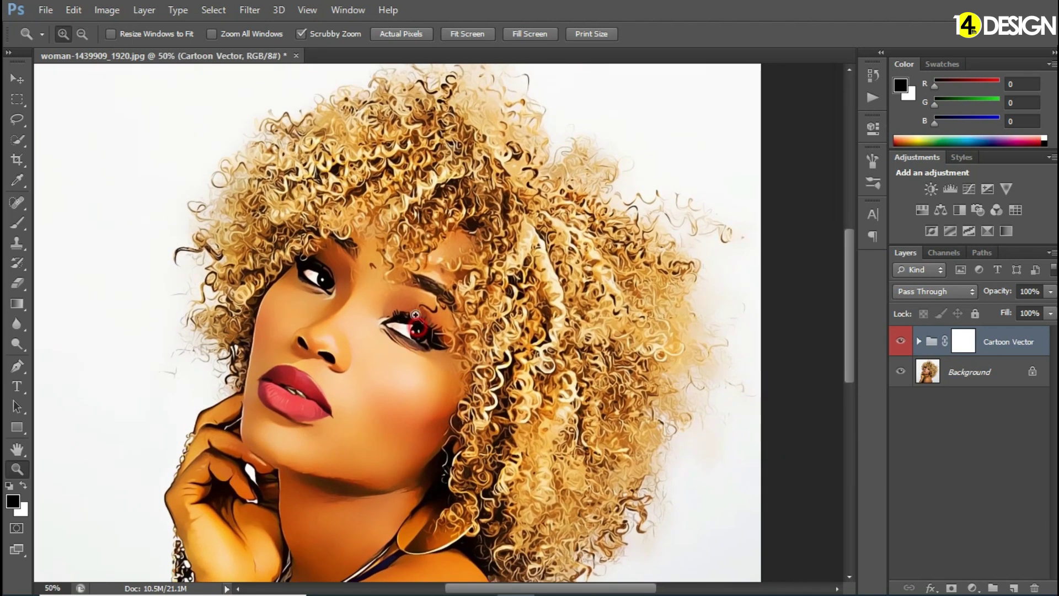
{"action": "left_click_drag", "start_coordinate": [413, 323], "coordinate": [507, 357]}
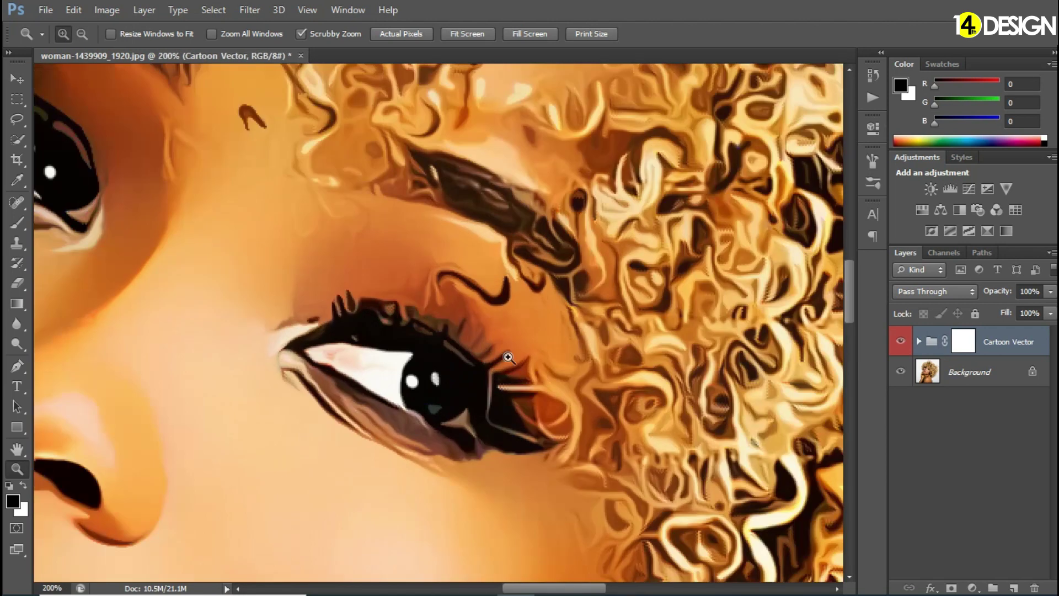
{"action": "double_click", "coordinate": [17, 449]}
{"action": "left_click", "coordinate": [17, 79]}
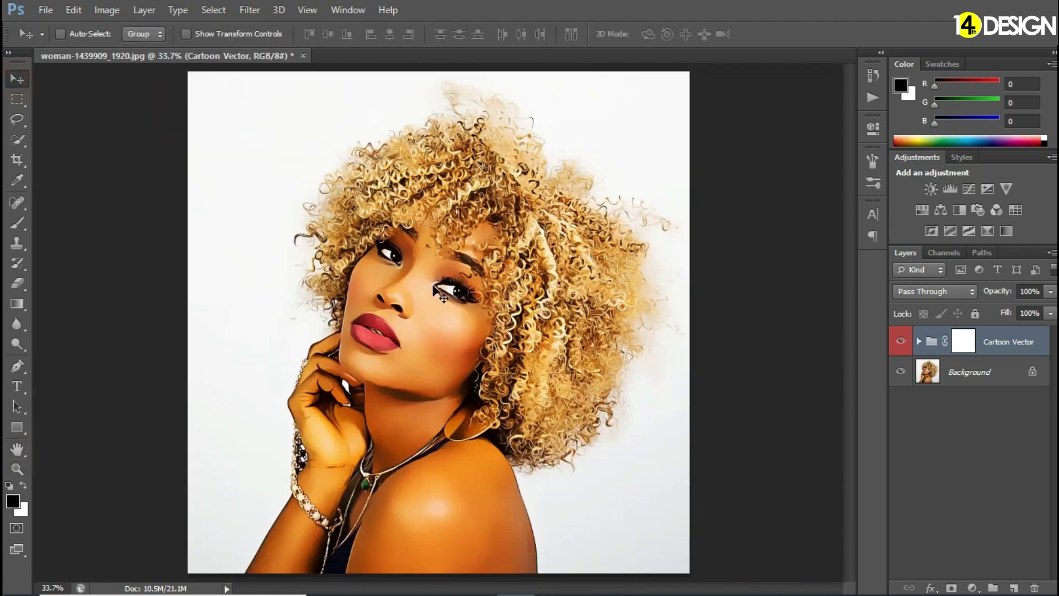
{"action": "left_click", "coordinate": [900, 344]}
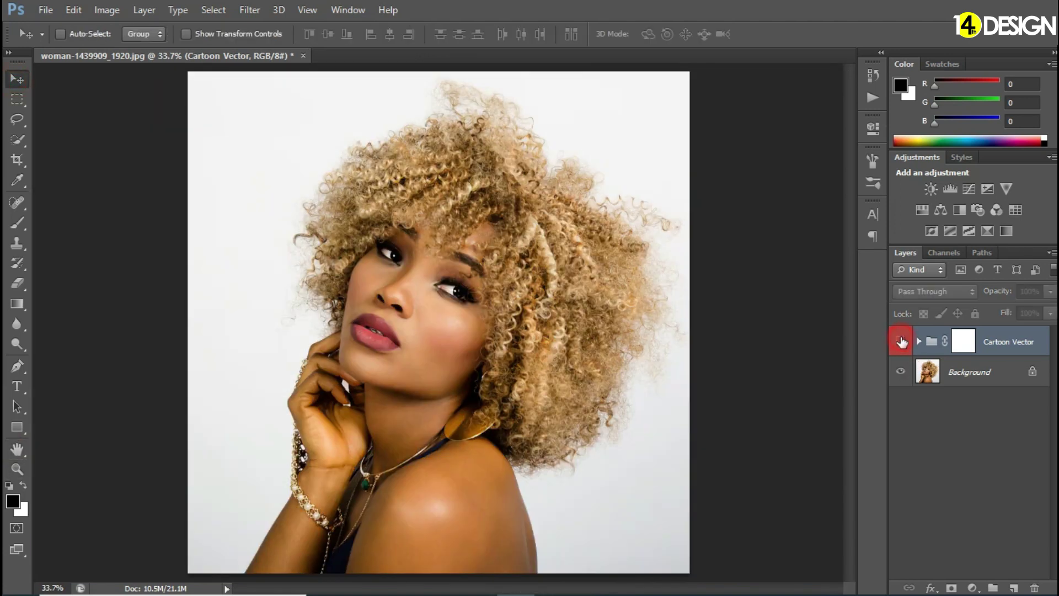
{"action": "left_click", "coordinate": [902, 342]}
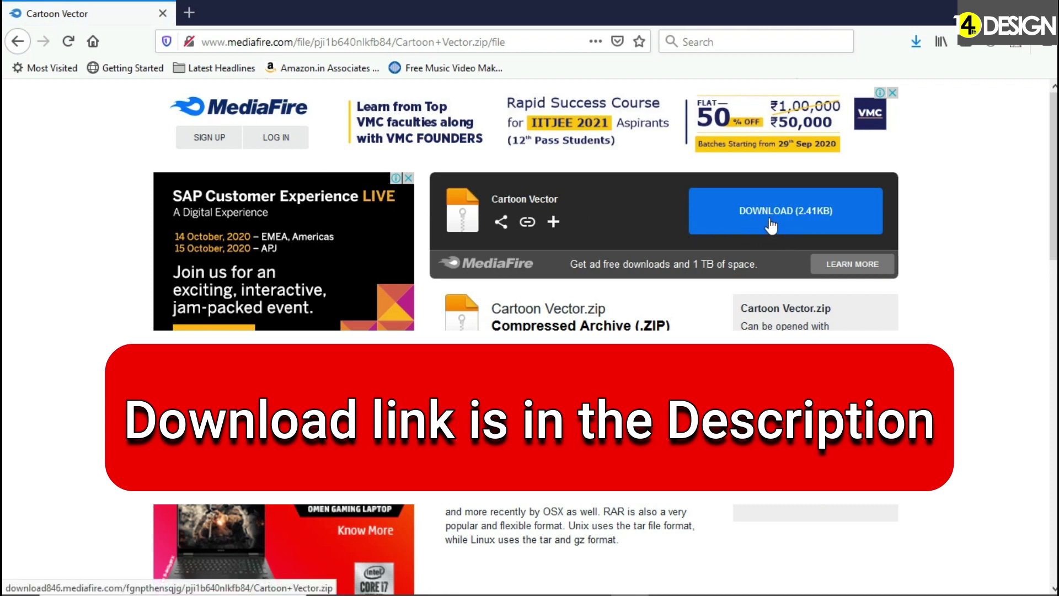
- Start the Cartoon Vector.zip (2.41KB) download from the MediaFire page
{"action": "left_click", "coordinate": [825, 223]}
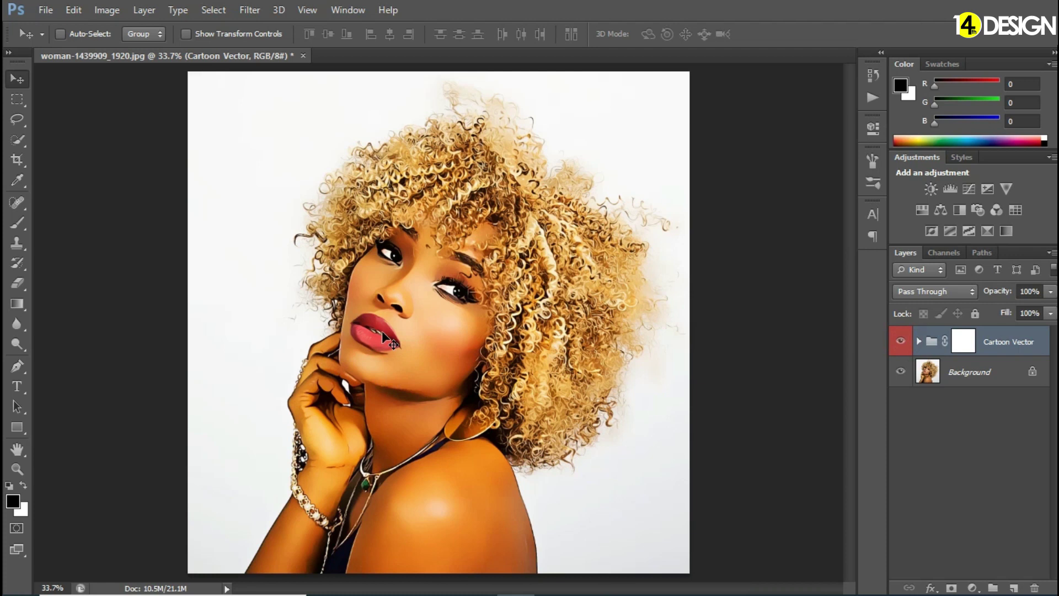
- Open cowgirl-419084.jpg from Samples and fit it to the window
{"action": "left_click", "coordinate": [46, 9]}
{"action": "left_click", "coordinate": [55, 40]}
{"action": "left_click", "coordinate": [433, 240]}
{"action": "left_click", "coordinate": [715, 439]}
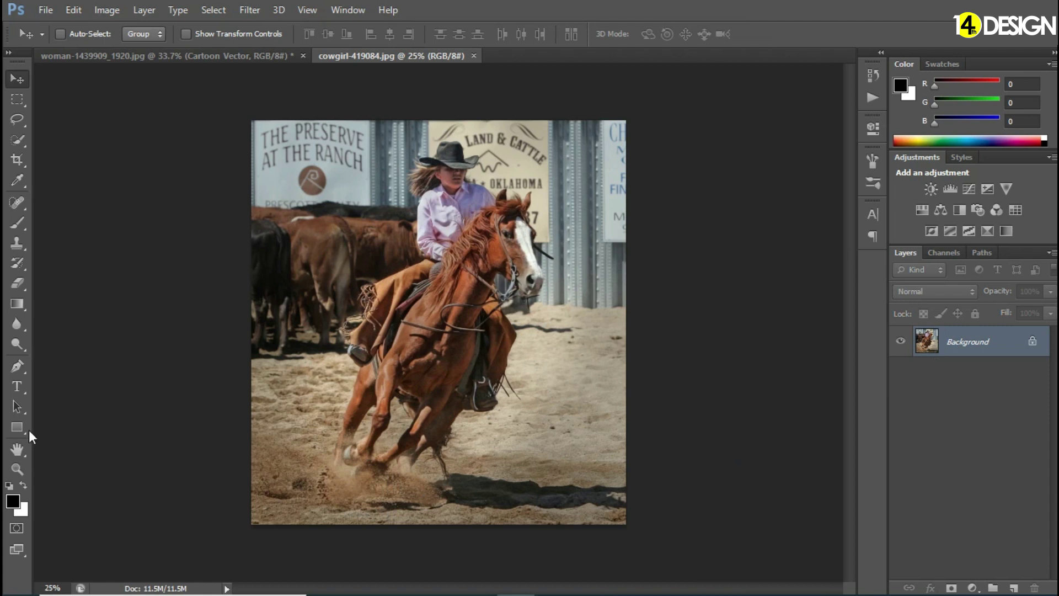
{"action": "double_click", "coordinate": [16, 449]}
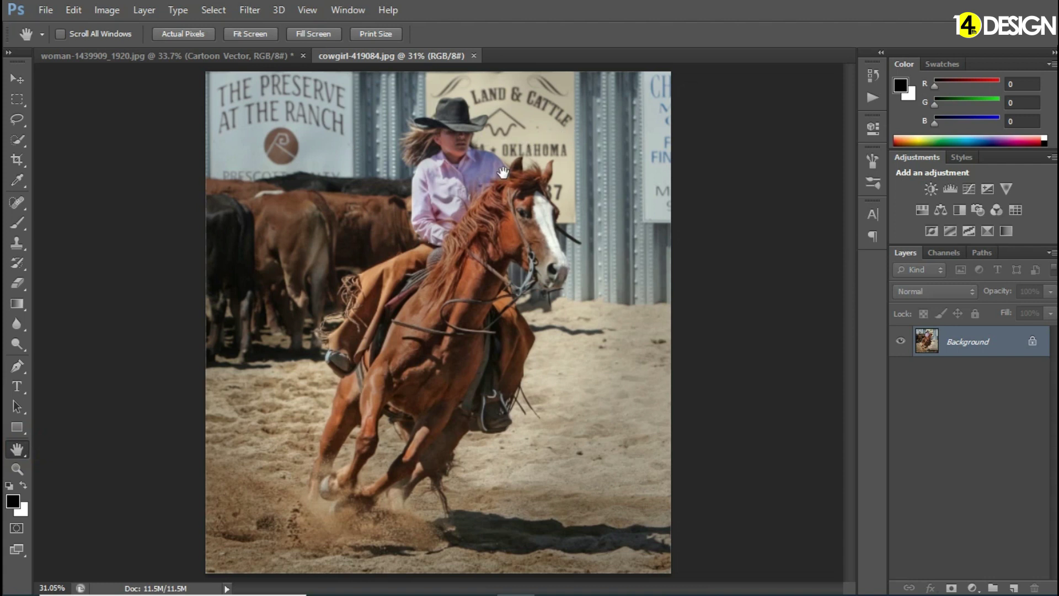
{"action": "key", "text": "alt+F9"}
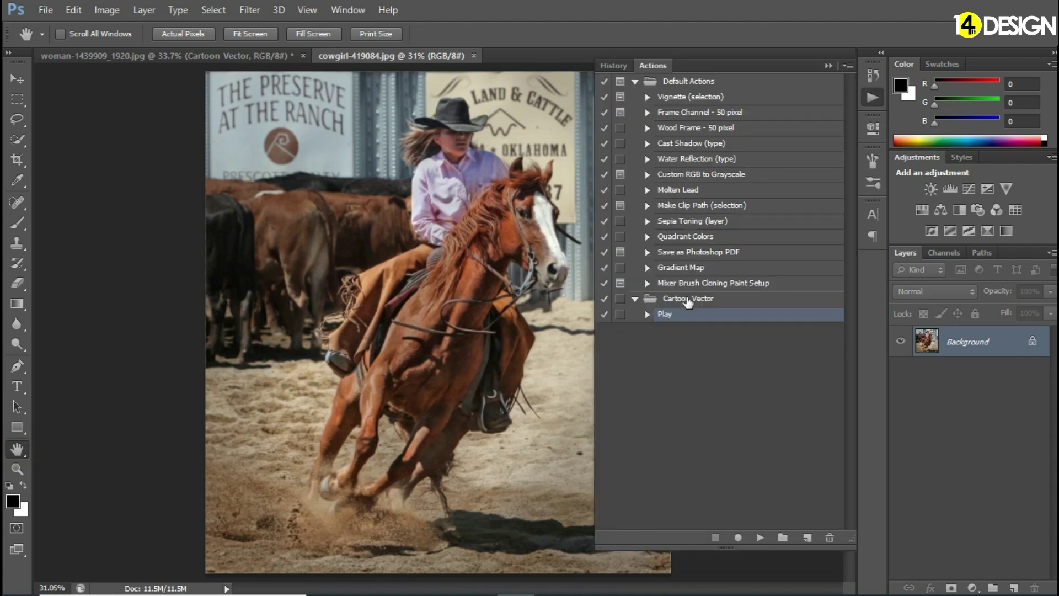
- Run Cartoon Vector on the cowgirl photo, compare with the original, and zoom toward the horse's head
{"action": "left_click", "coordinate": [760, 537]}
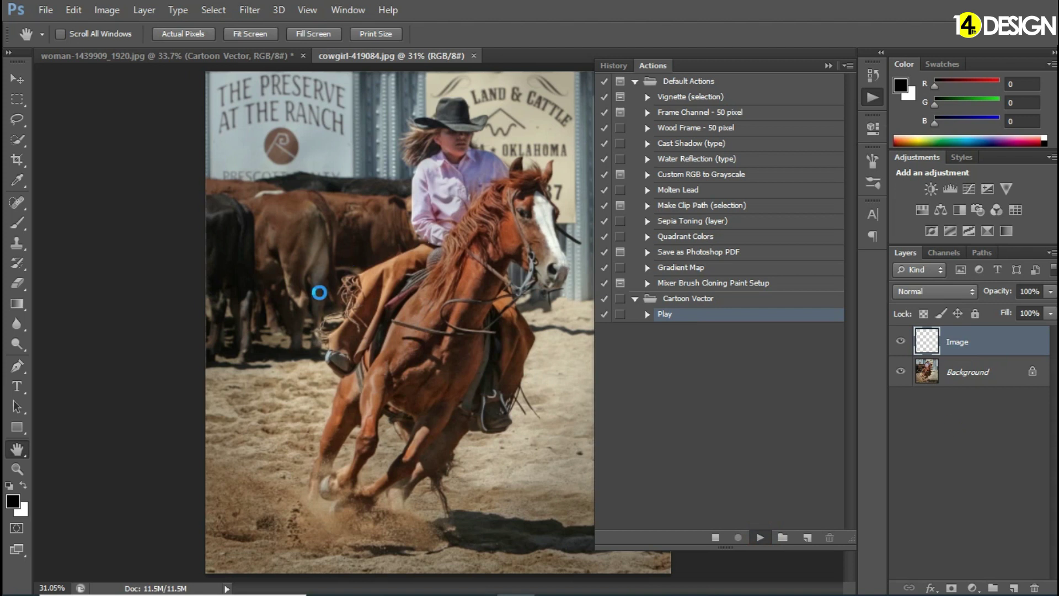
{"action": "left_click", "coordinate": [872, 99]}
{"action": "left_click", "coordinate": [901, 342]}
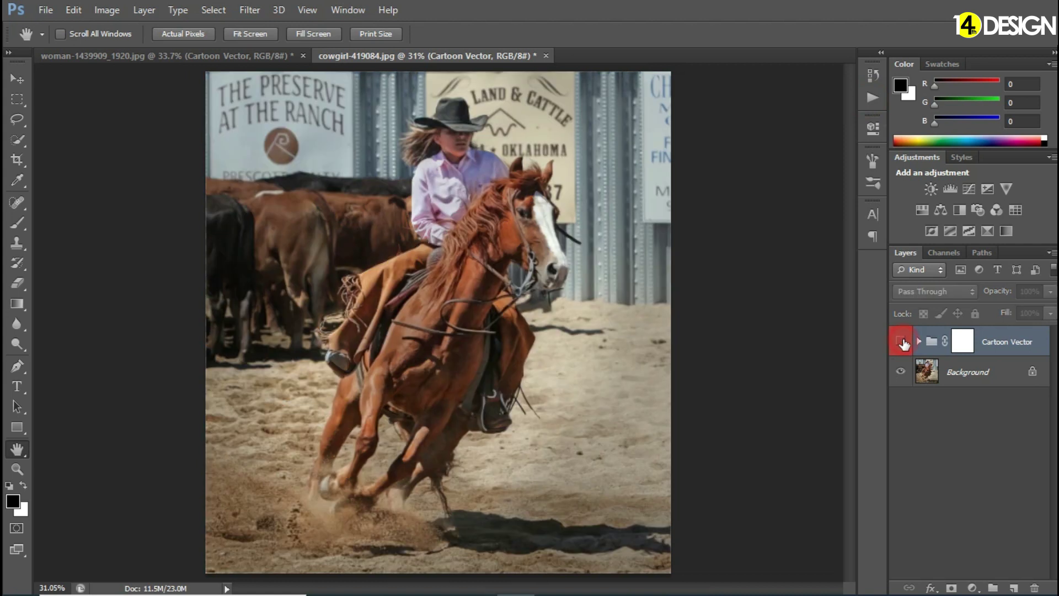
{"action": "left_click", "coordinate": [901, 342]}
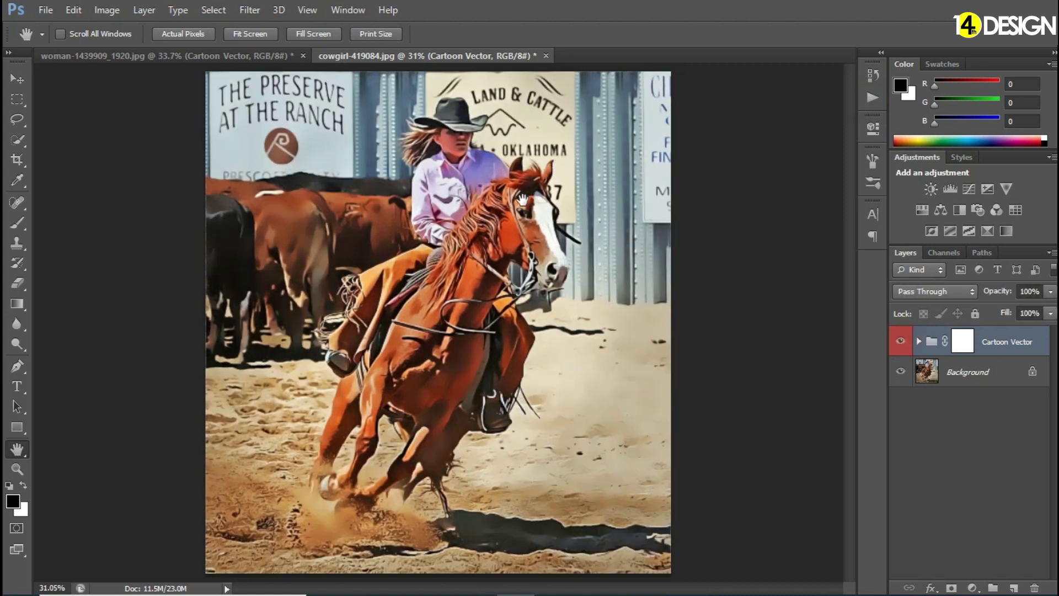
{"action": "left_click", "coordinate": [17, 469]}
{"action": "left_click", "coordinate": [505, 203]}
- Zoom to 100% on the horse's head and pan along its neck, reins and body
{"action": "left_click", "coordinate": [505, 198]}
{"action": "left_click", "coordinate": [503, 190]}
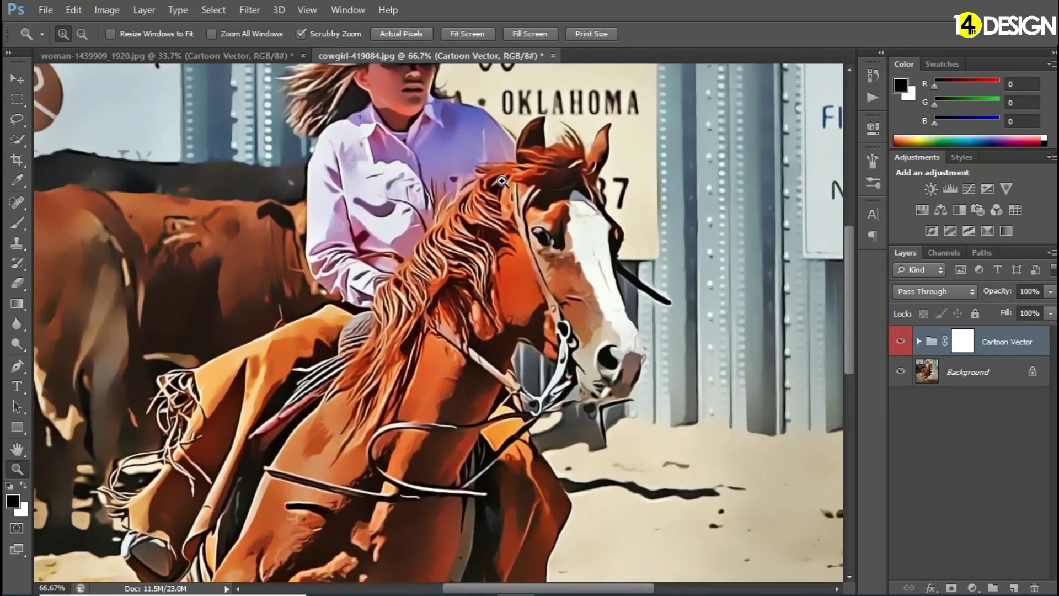
{"action": "left_click", "coordinate": [502, 181]}
{"action": "left_click_drag", "start_coordinate": [849, 287], "coordinate": [853, 247]}
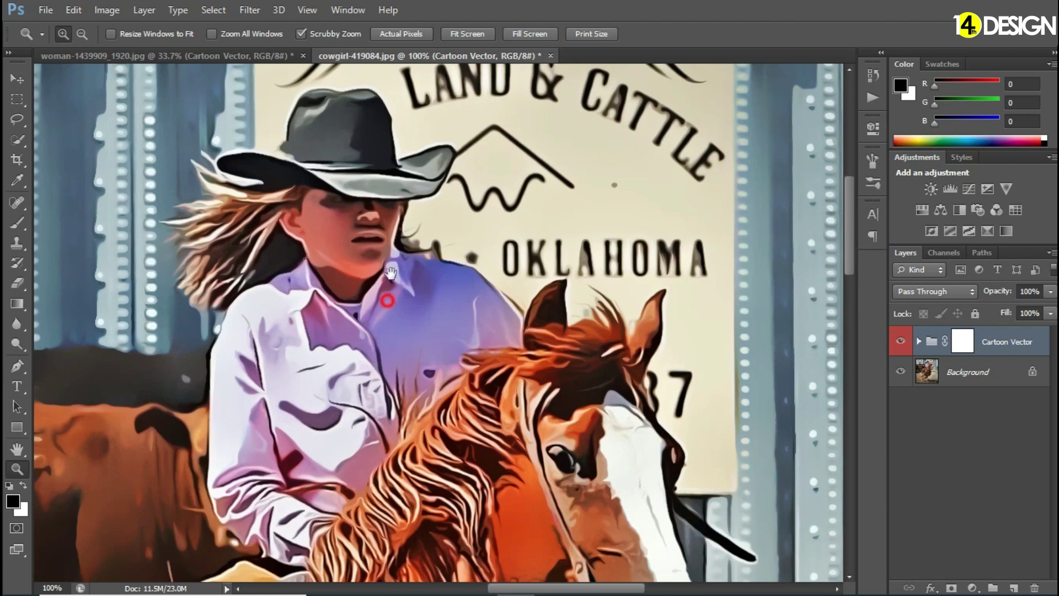
{"action": "left_click_drag", "start_coordinate": [378, 300], "coordinate": [419, 141]}
{"action": "left_click_drag", "start_coordinate": [421, 473], "coordinate": [445, 402]}
{"action": "left_click_drag", "start_coordinate": [432, 447], "coordinate": [539, 236]}
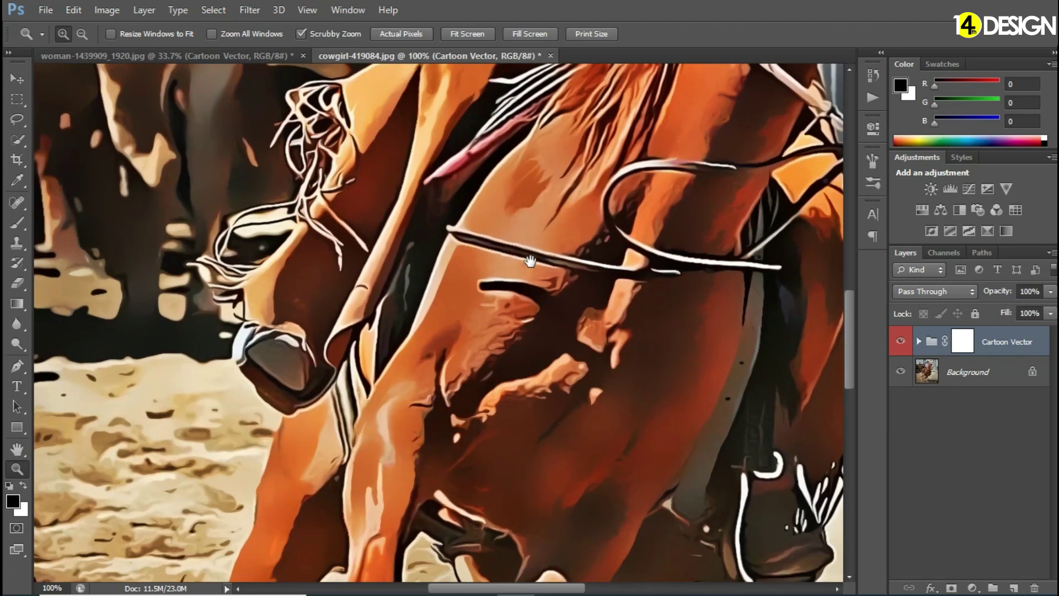
- Pan over the hooves and ground, then back to the rider, hat and LAND & CATTLE sign
{"action": "left_click_drag", "start_coordinate": [508, 449], "coordinate": [334, 402]}
{"action": "left_click_drag", "start_coordinate": [458, 298], "coordinate": [655, 192]}
{"action": "left_click_drag", "start_coordinate": [307, 443], "coordinate": [596, 342]}
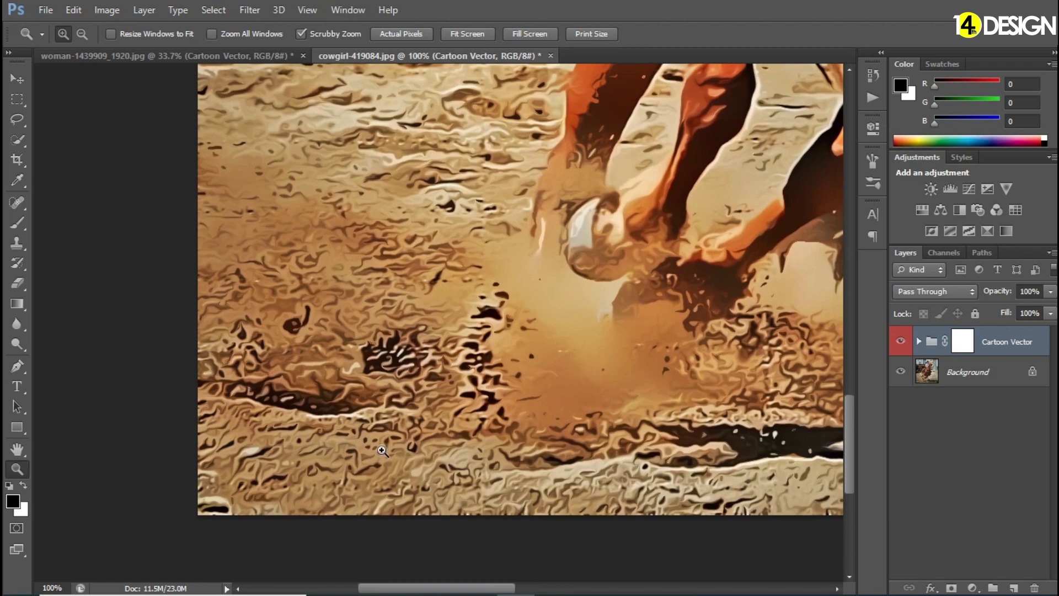
{"action": "left_click_drag", "start_coordinate": [706, 220], "coordinate": [432, 535]}
{"action": "left_click_drag", "start_coordinate": [386, 166], "coordinate": [496, 414]}
{"action": "left_click_drag", "start_coordinate": [766, 218], "coordinate": [565, 505]}
{"action": "left_click_drag", "start_coordinate": [320, 280], "coordinate": [359, 257]}
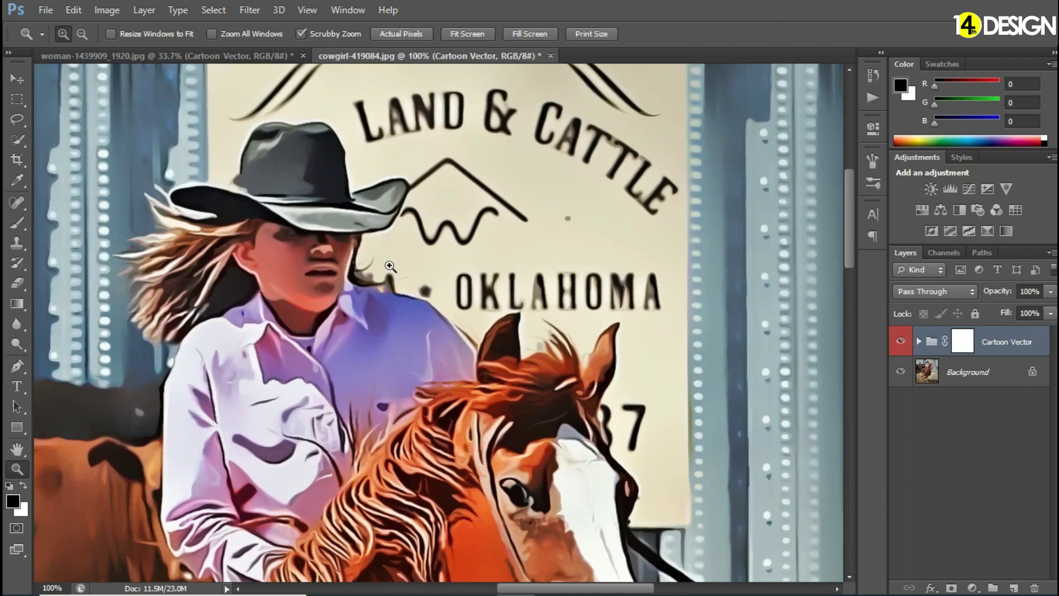
{"action": "left_click_drag", "start_coordinate": [521, 294], "coordinate": [592, 175]}
- Open lake-1209699_1920.jpg and zoom in on the lake picture
{"action": "left_click", "coordinate": [45, 10]}
{"action": "left_click", "coordinate": [61, 42]}
{"action": "scroll", "coordinate": [679, 125], "scroll_direction": "down", "scroll_amount": 3}
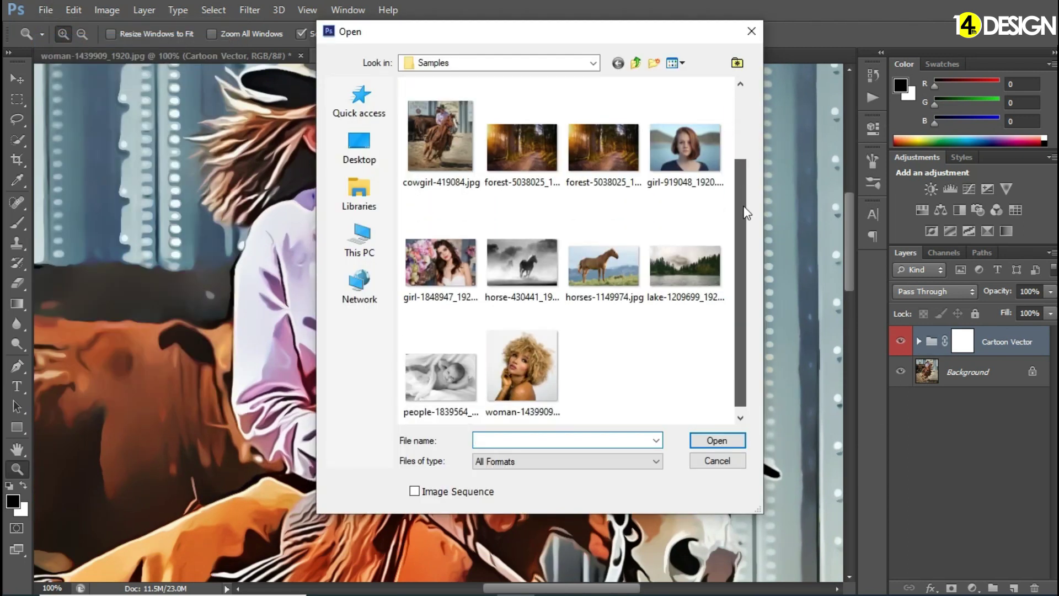
{"action": "left_click", "coordinate": [685, 276]}
{"action": "left_click", "coordinate": [712, 439]}
{"action": "left_click", "coordinate": [184, 237]}
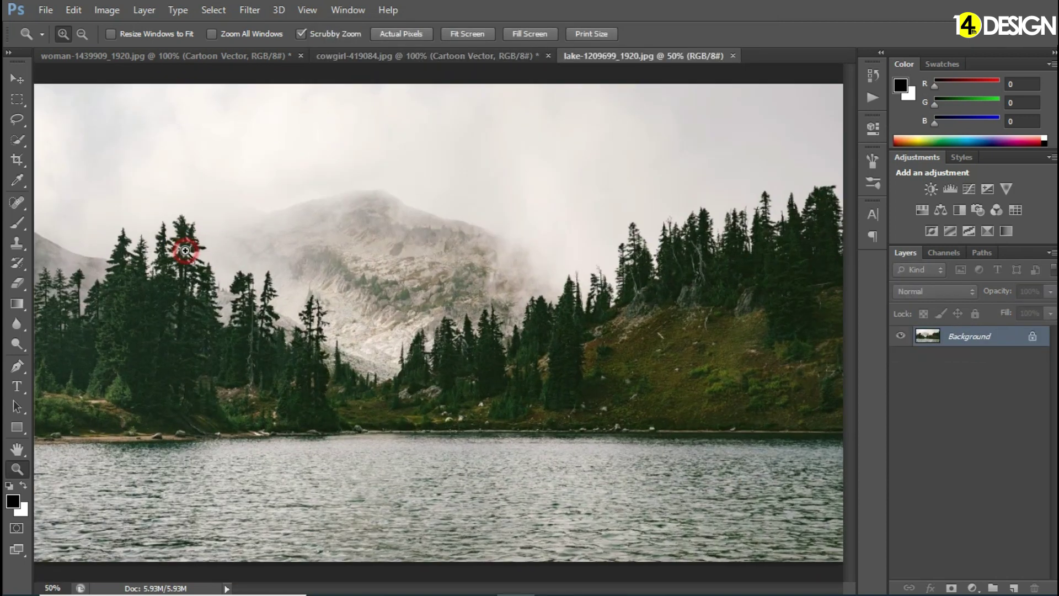
{"action": "left_click", "coordinate": [185, 251]}
{"action": "left_click", "coordinate": [182, 287]}
{"action": "left_click", "coordinate": [237, 192]}
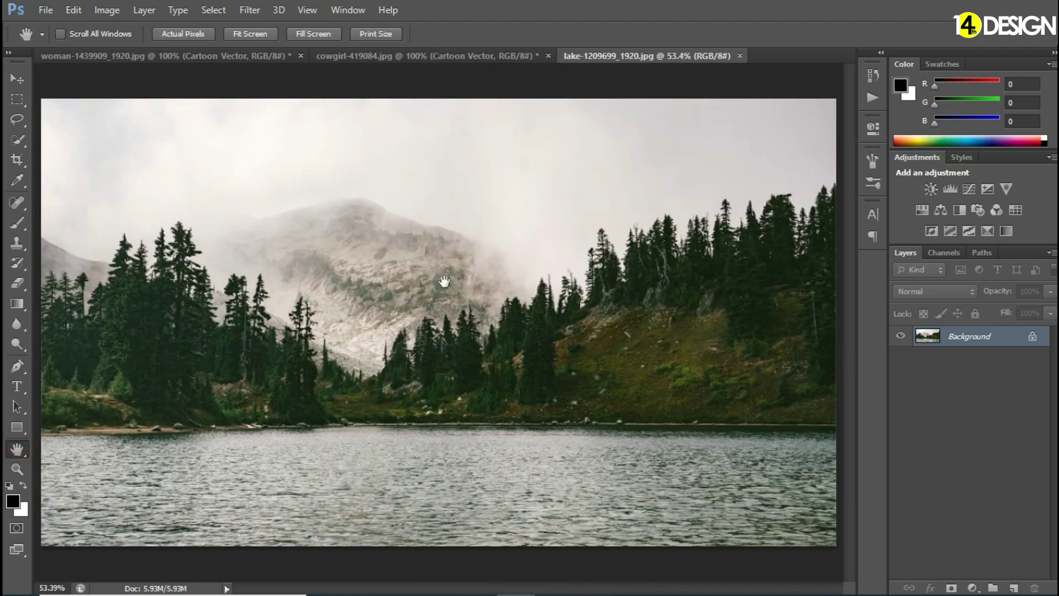
- Run the Cartoon Vector action on the lake photo and collapse the Actions panel
{"action": "key", "text": "alt+F9"}
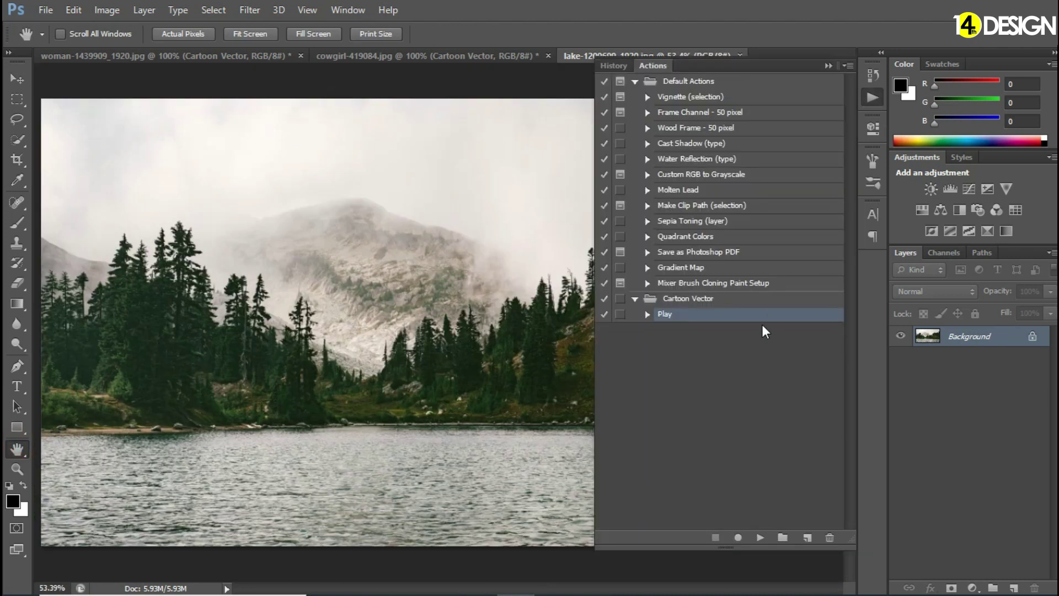
{"action": "left_click", "coordinate": [760, 537]}
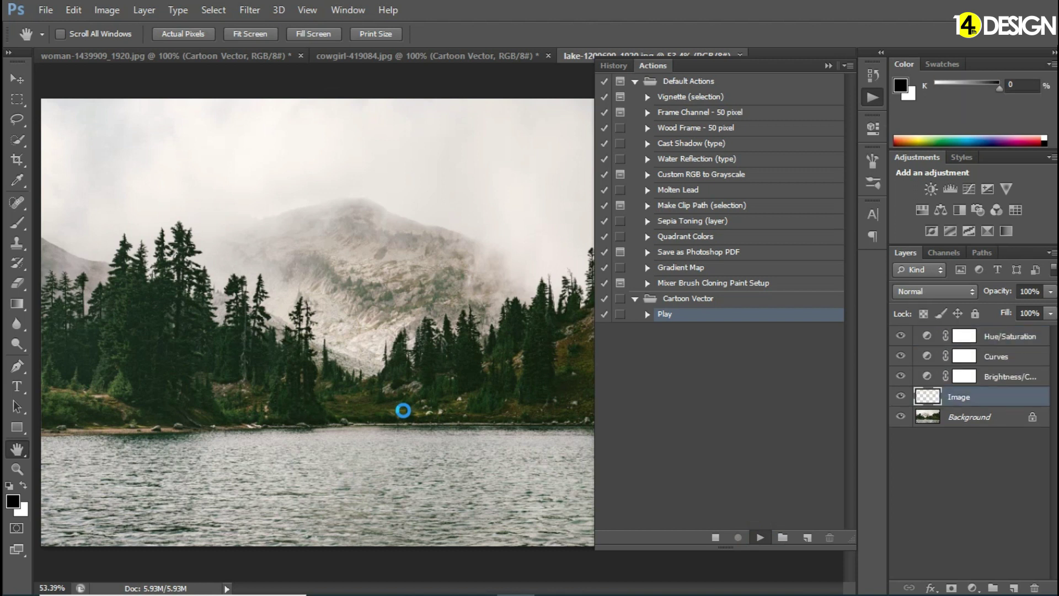
{"action": "left_click", "coordinate": [871, 96]}
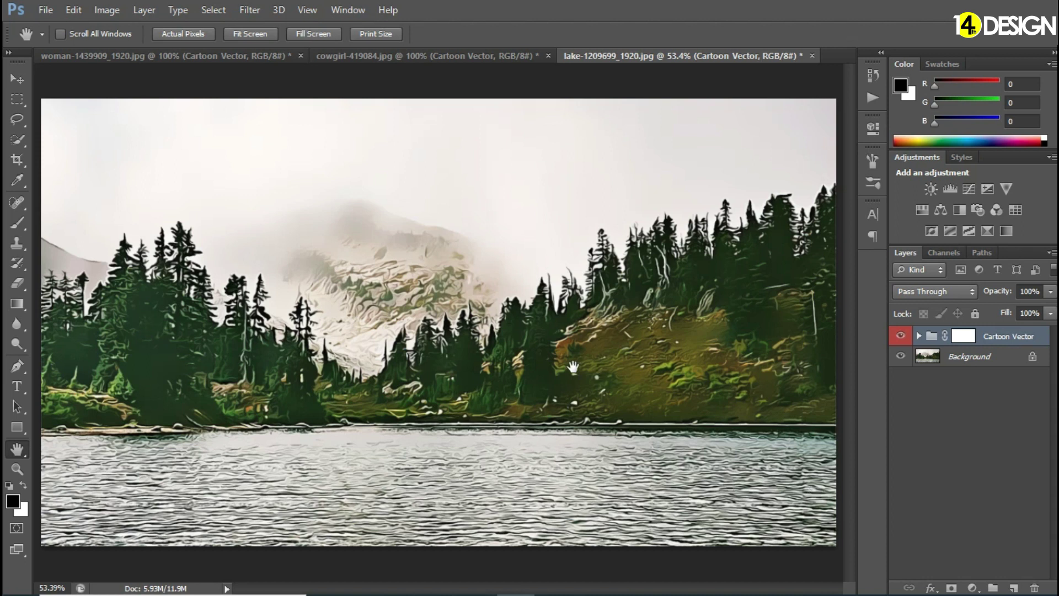
- Switch to the Move tool and fit the selfie 20200106_112816.jpg to the screen
{"action": "key", "text": "v"}
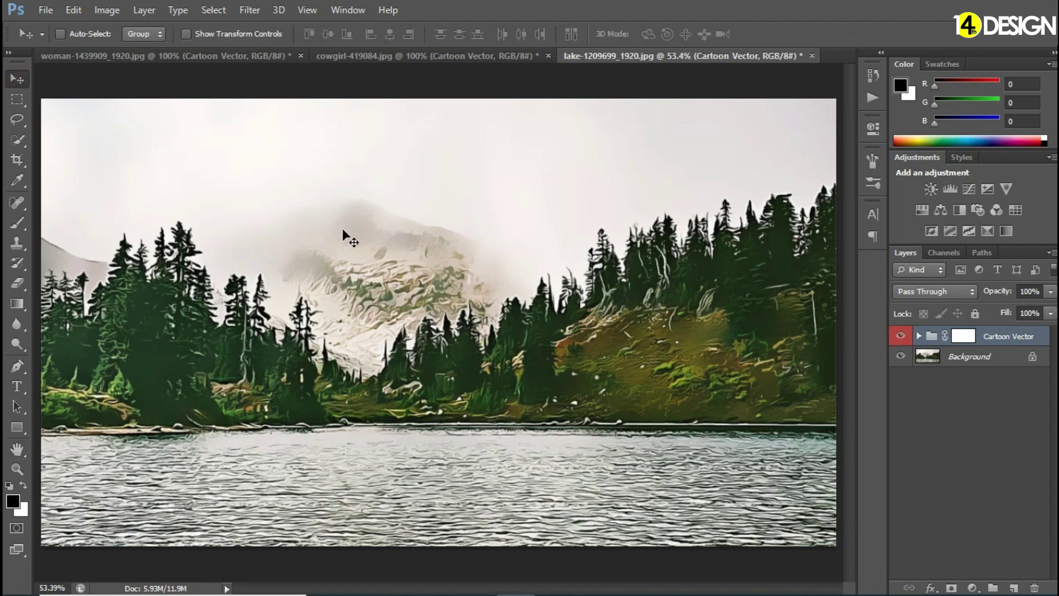
{"action": "left_click_drag", "start_coordinate": [298, 54], "coordinate": [619, 62]}
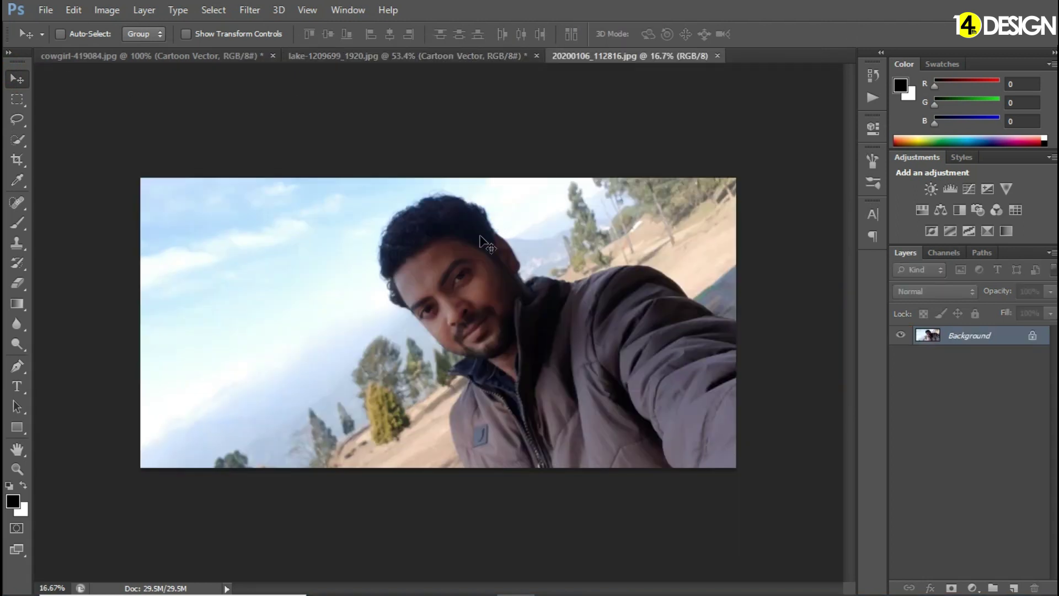
{"action": "double_click", "coordinate": [17, 449]}
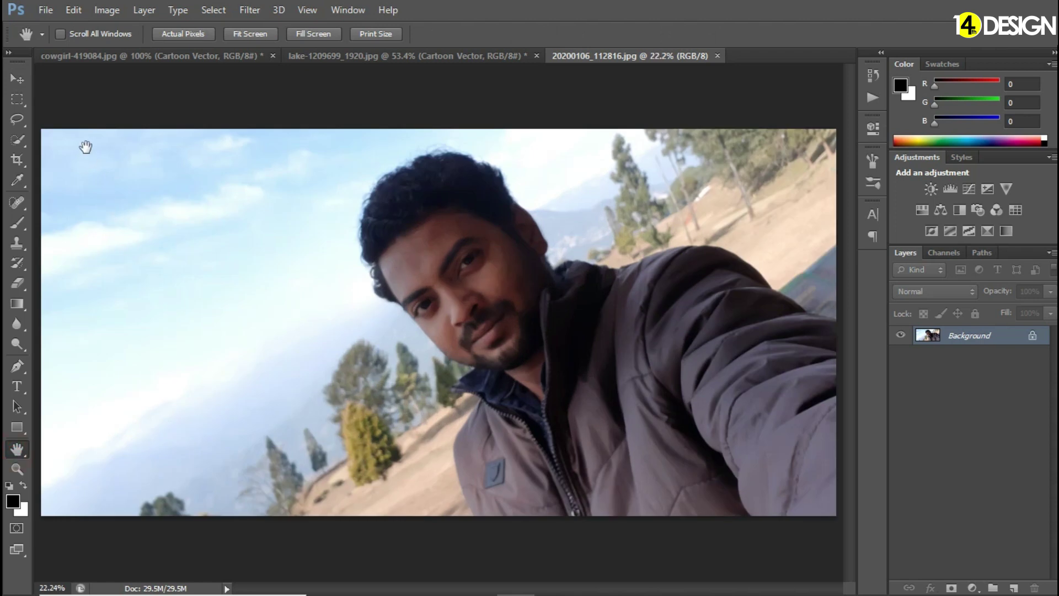
- Run Cartoon Vector on the selfie and toggle the group's visibility to compare with the original
{"action": "left_click", "coordinate": [872, 97]}
{"action": "left_click", "coordinate": [760, 537]}
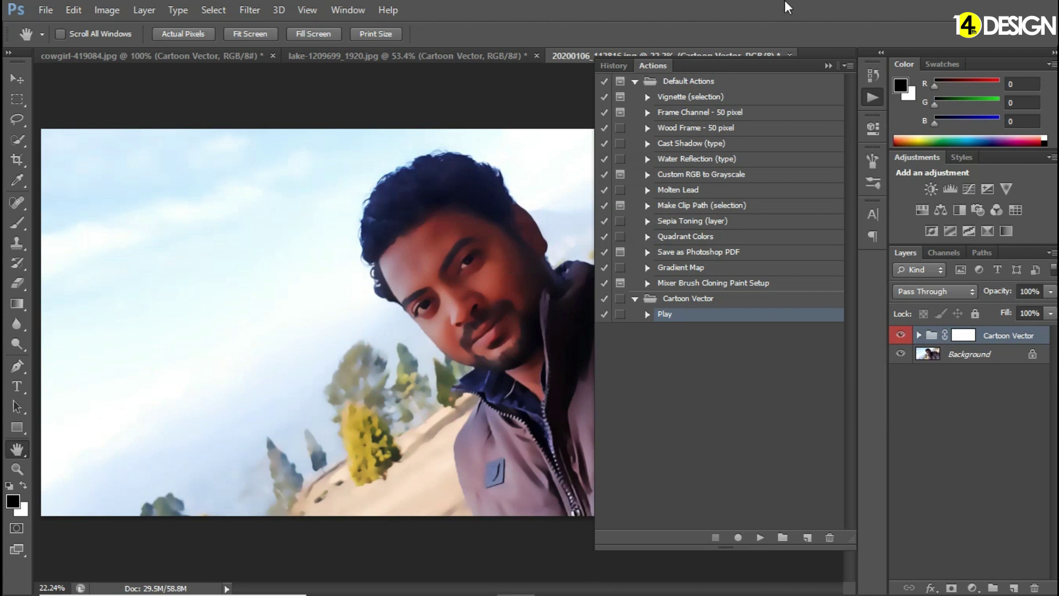
{"action": "left_click", "coordinate": [877, 90]}
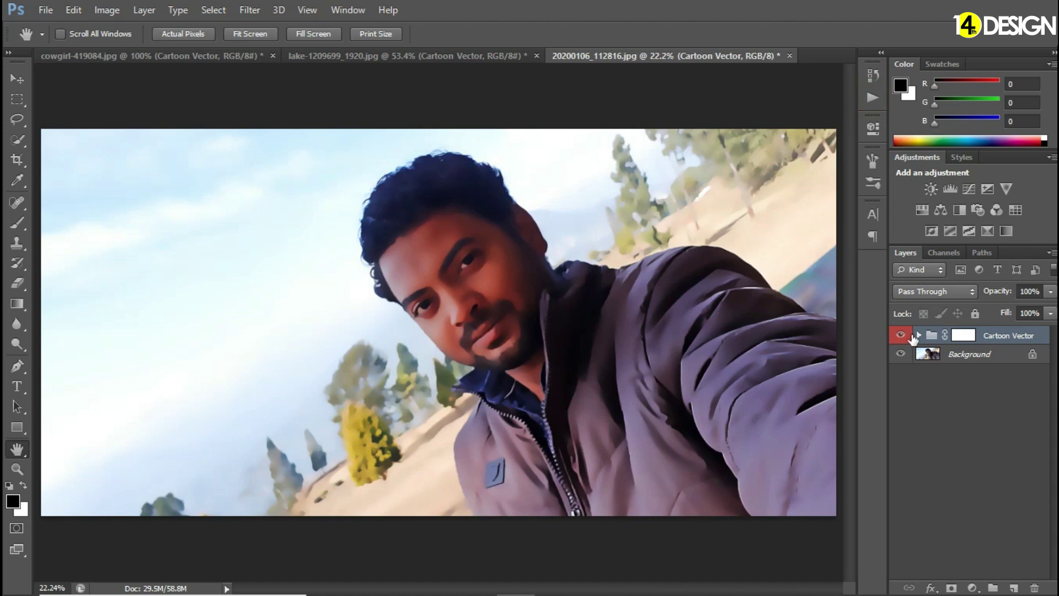
{"action": "left_click", "coordinate": [901, 335]}
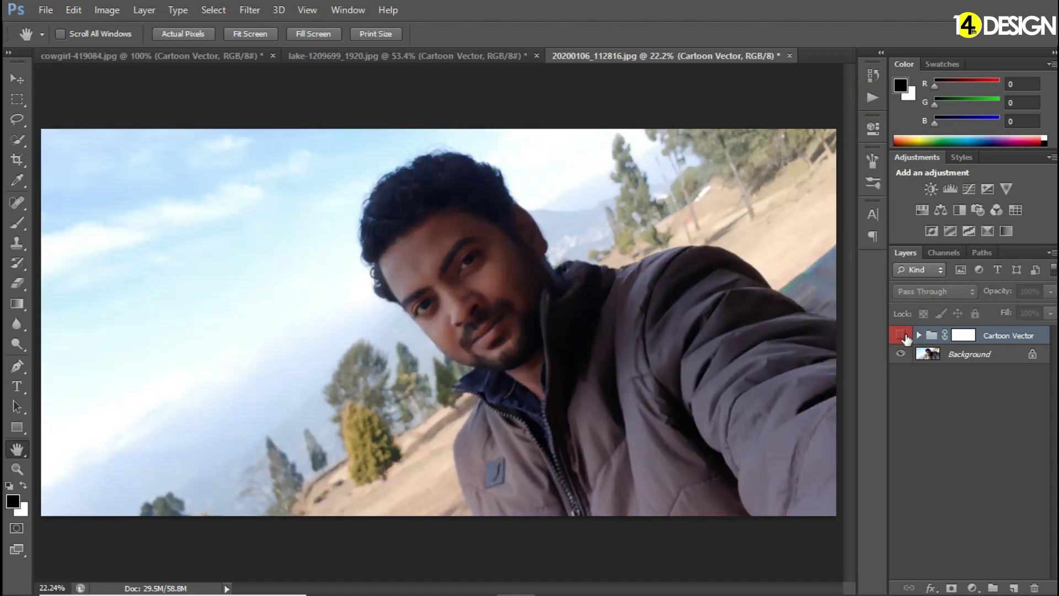
{"action": "left_click", "coordinate": [901, 335]}
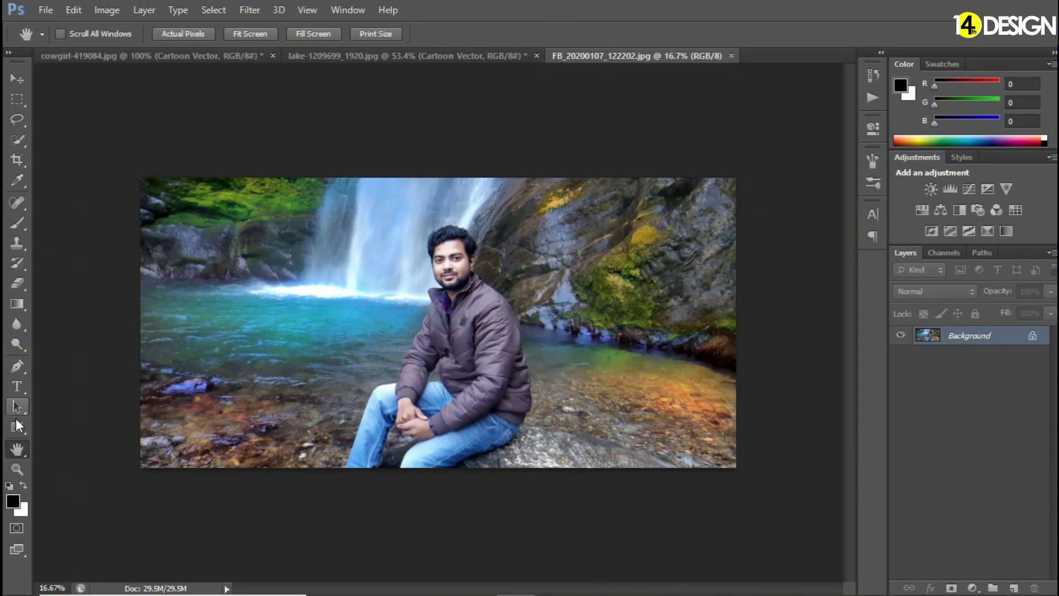
- Fit the waterfall photo FB_20200107_122202.jpg to the screen and run Cartoon Vector on it
{"action": "double_click", "coordinate": [18, 448]}
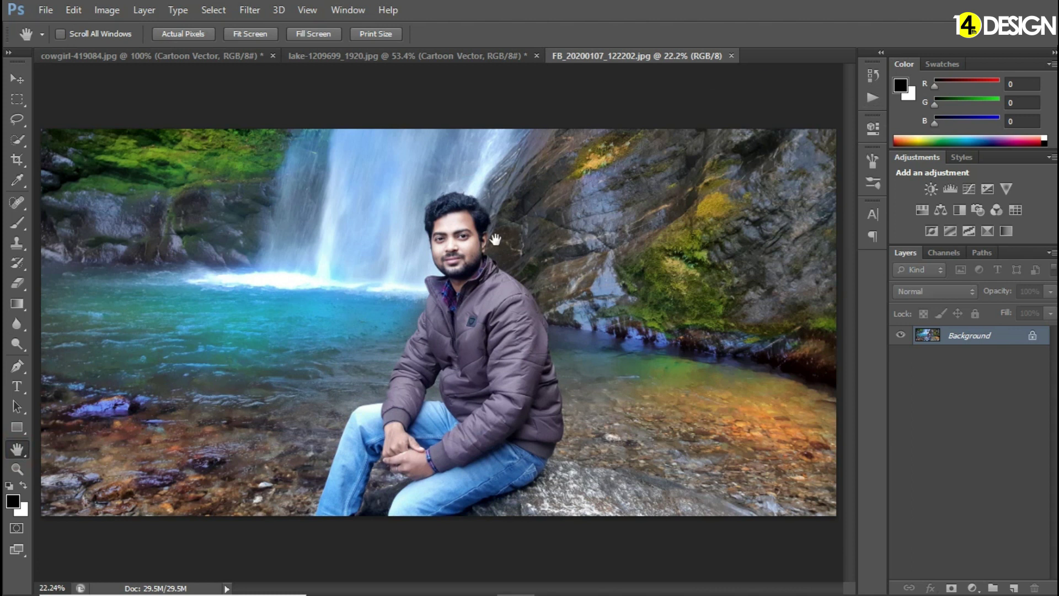
{"action": "key", "text": "alt+F9"}
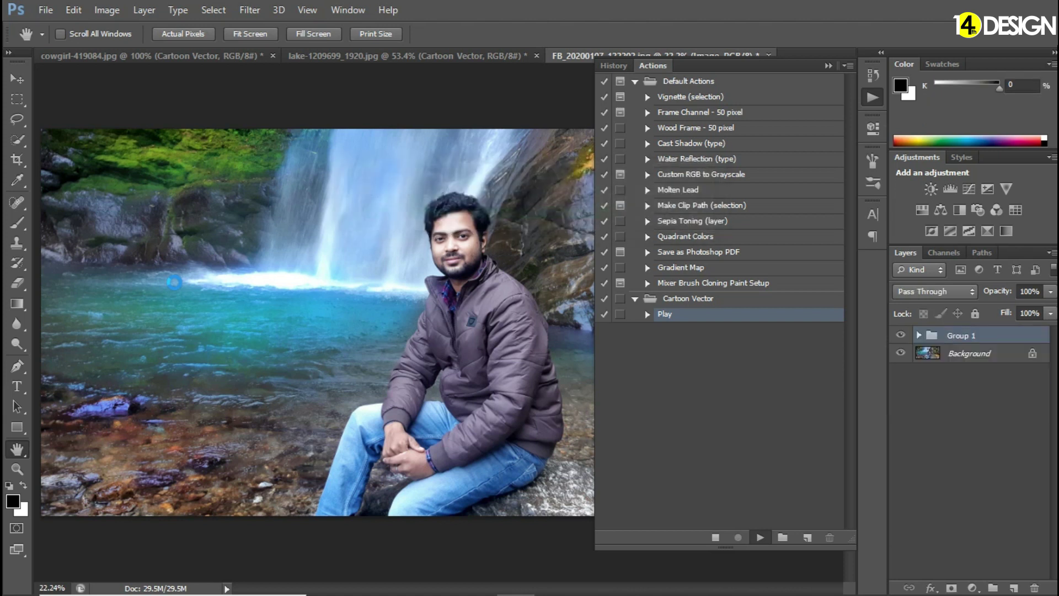
{"action": "left_click", "coordinate": [877, 96]}
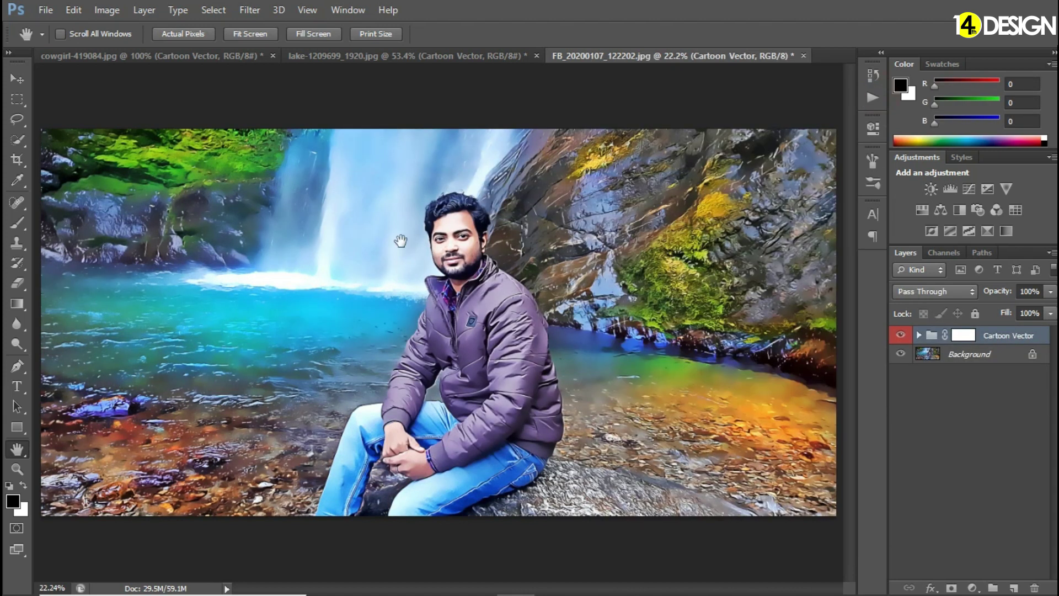
- Zoom and pan over the man's face and hair, the waterfall and the mossy rock face
{"action": "left_click", "coordinate": [17, 469]}
{"action": "left_click_drag", "start_coordinate": [658, 387], "coordinate": [683, 300]}
{"action": "left_click_drag", "start_coordinate": [625, 334], "coordinate": [635, 468]}
{"action": "left_click_drag", "start_coordinate": [166, 82], "coordinate": [166, 378]}
{"action": "left_click", "coordinate": [262, 202]}
{"action": "left_click", "coordinate": [259, 204]}
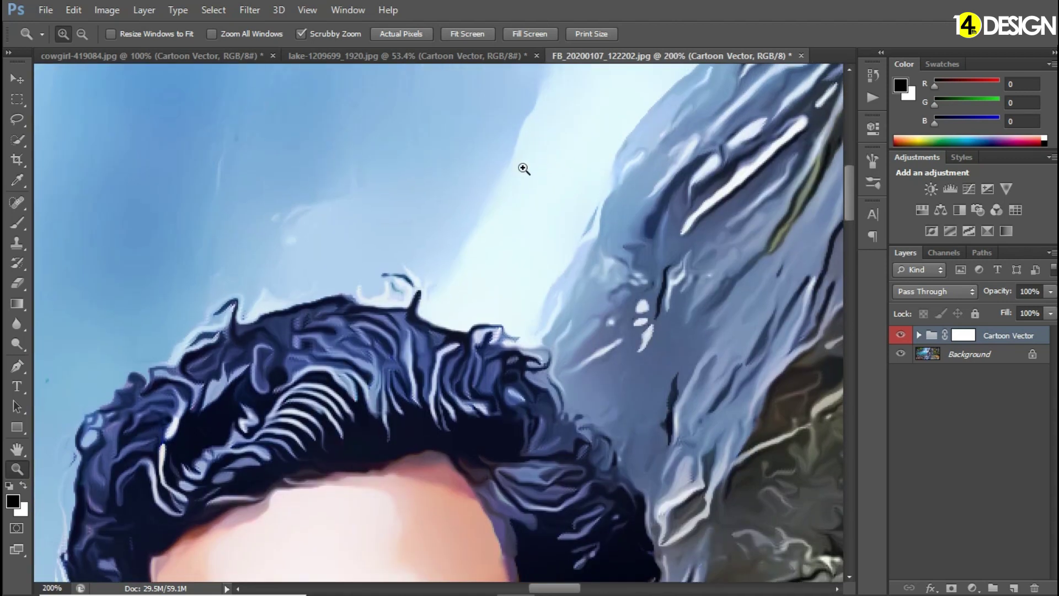
{"action": "left_click_drag", "start_coordinate": [524, 169], "coordinate": [561, 226]}
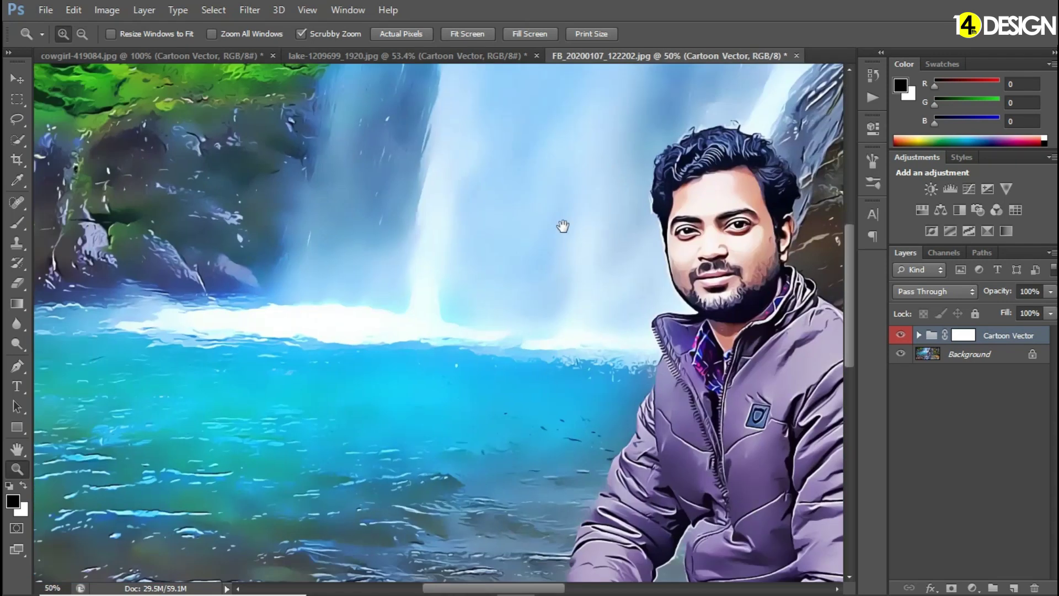
{"action": "left_click_drag", "start_coordinate": [196, 421], "coordinate": [667, 286]}
{"action": "left_click_drag", "start_coordinate": [226, 204], "coordinate": [368, 342]}
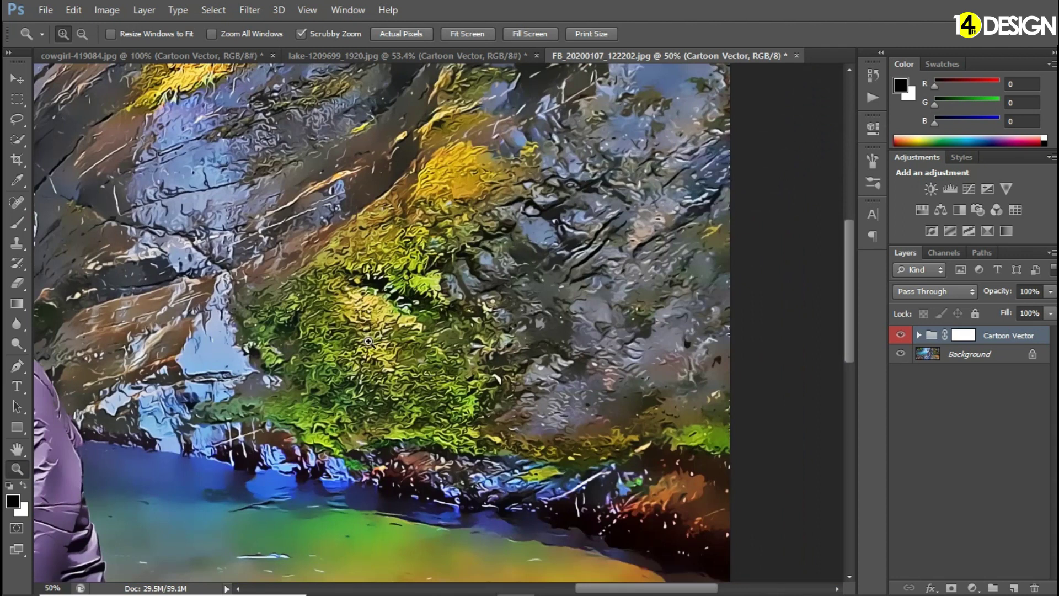